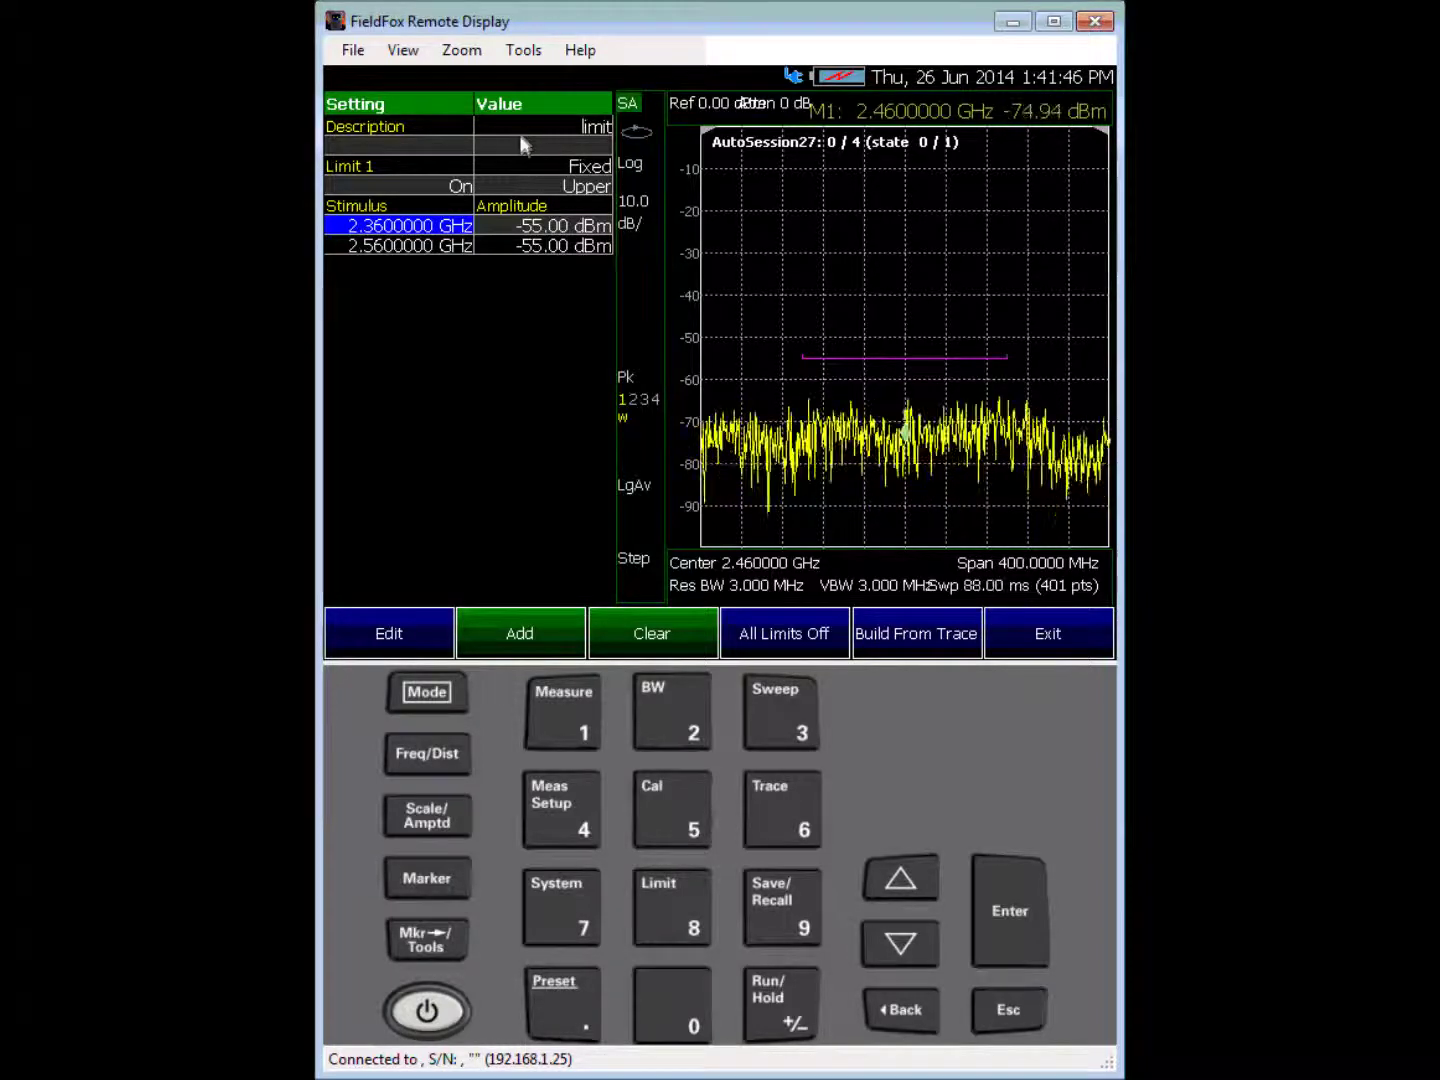
- Close the limit table and return to the recording session options
left_click(1045, 634)
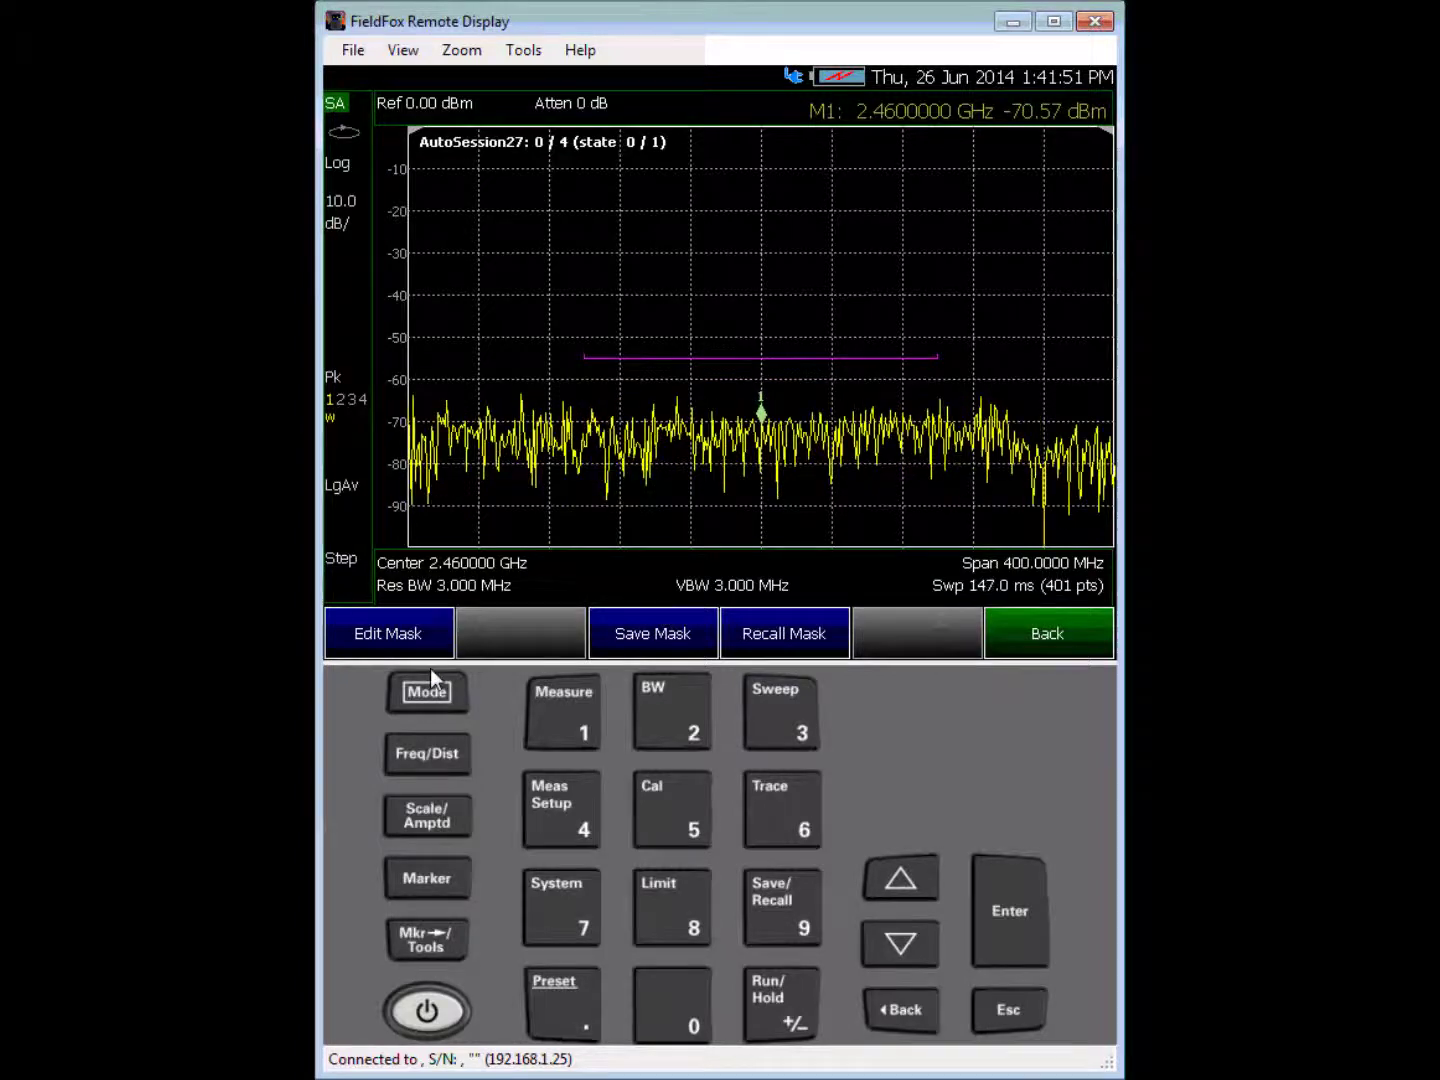
left_click(1052, 641)
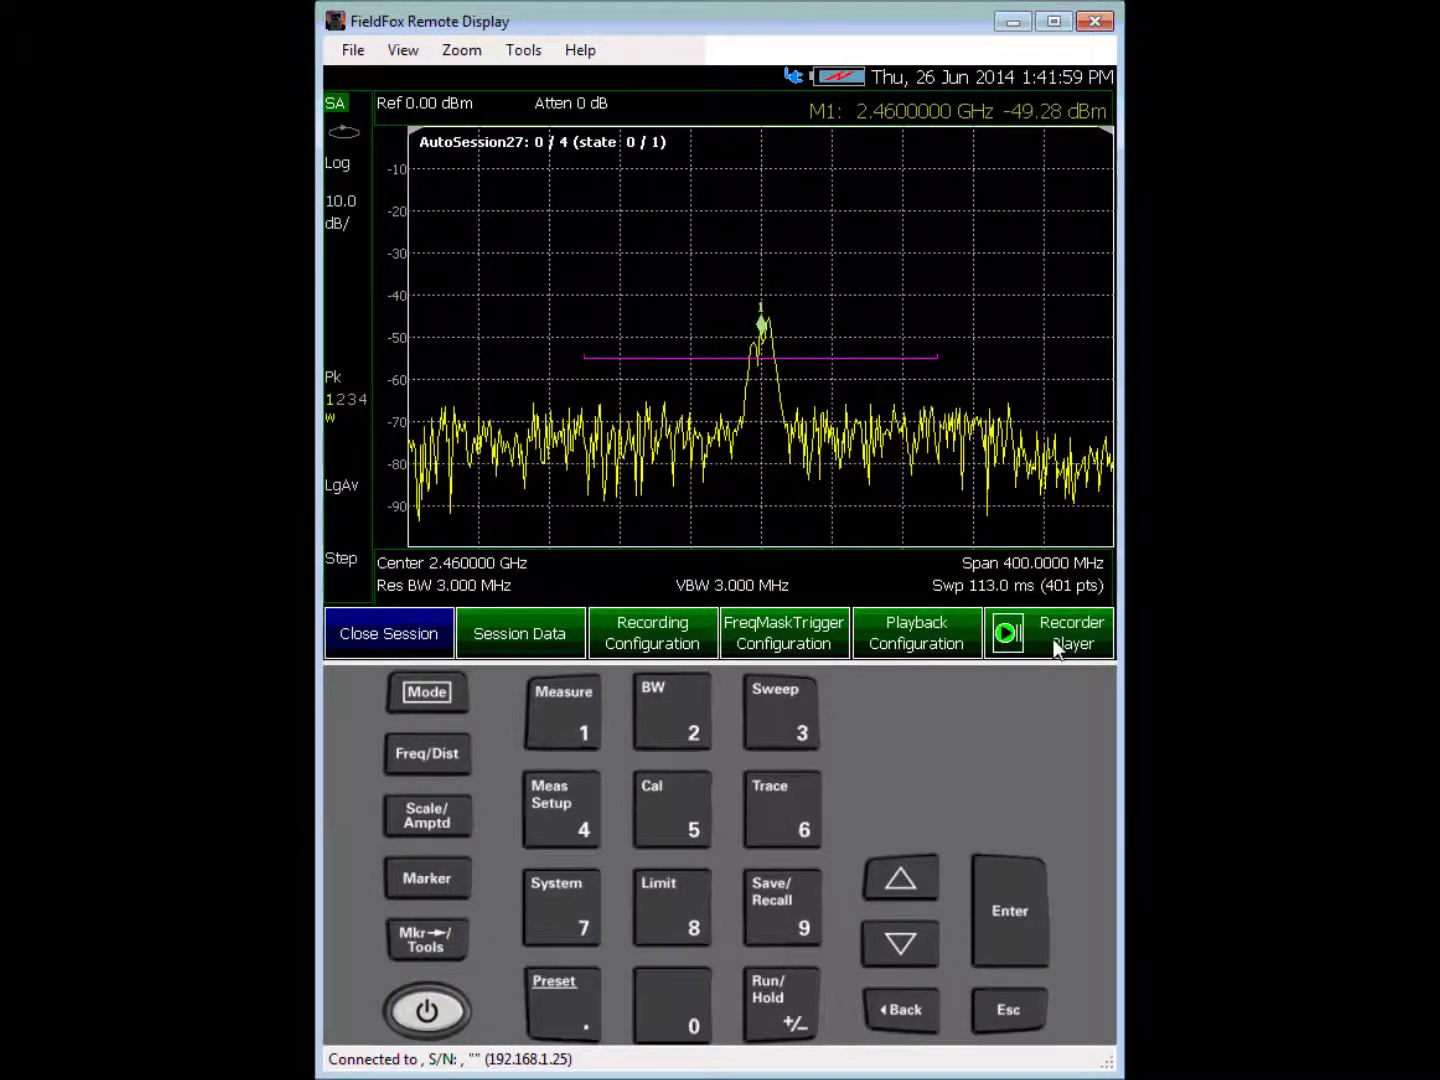
left_click(779, 621)
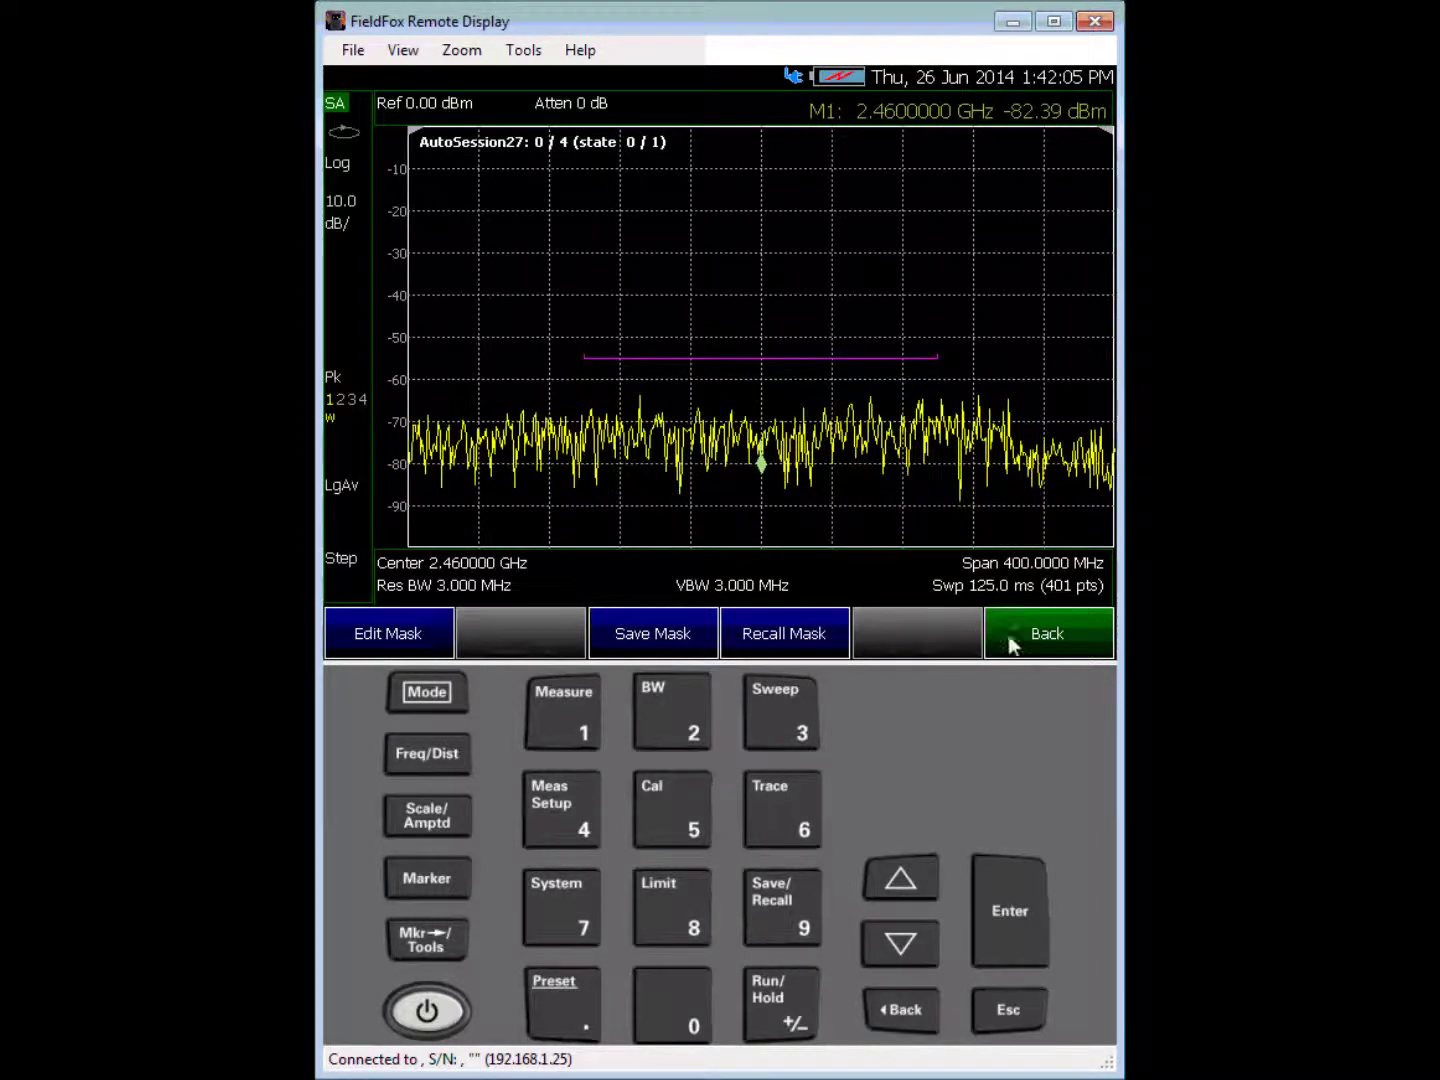
left_click(1037, 641)
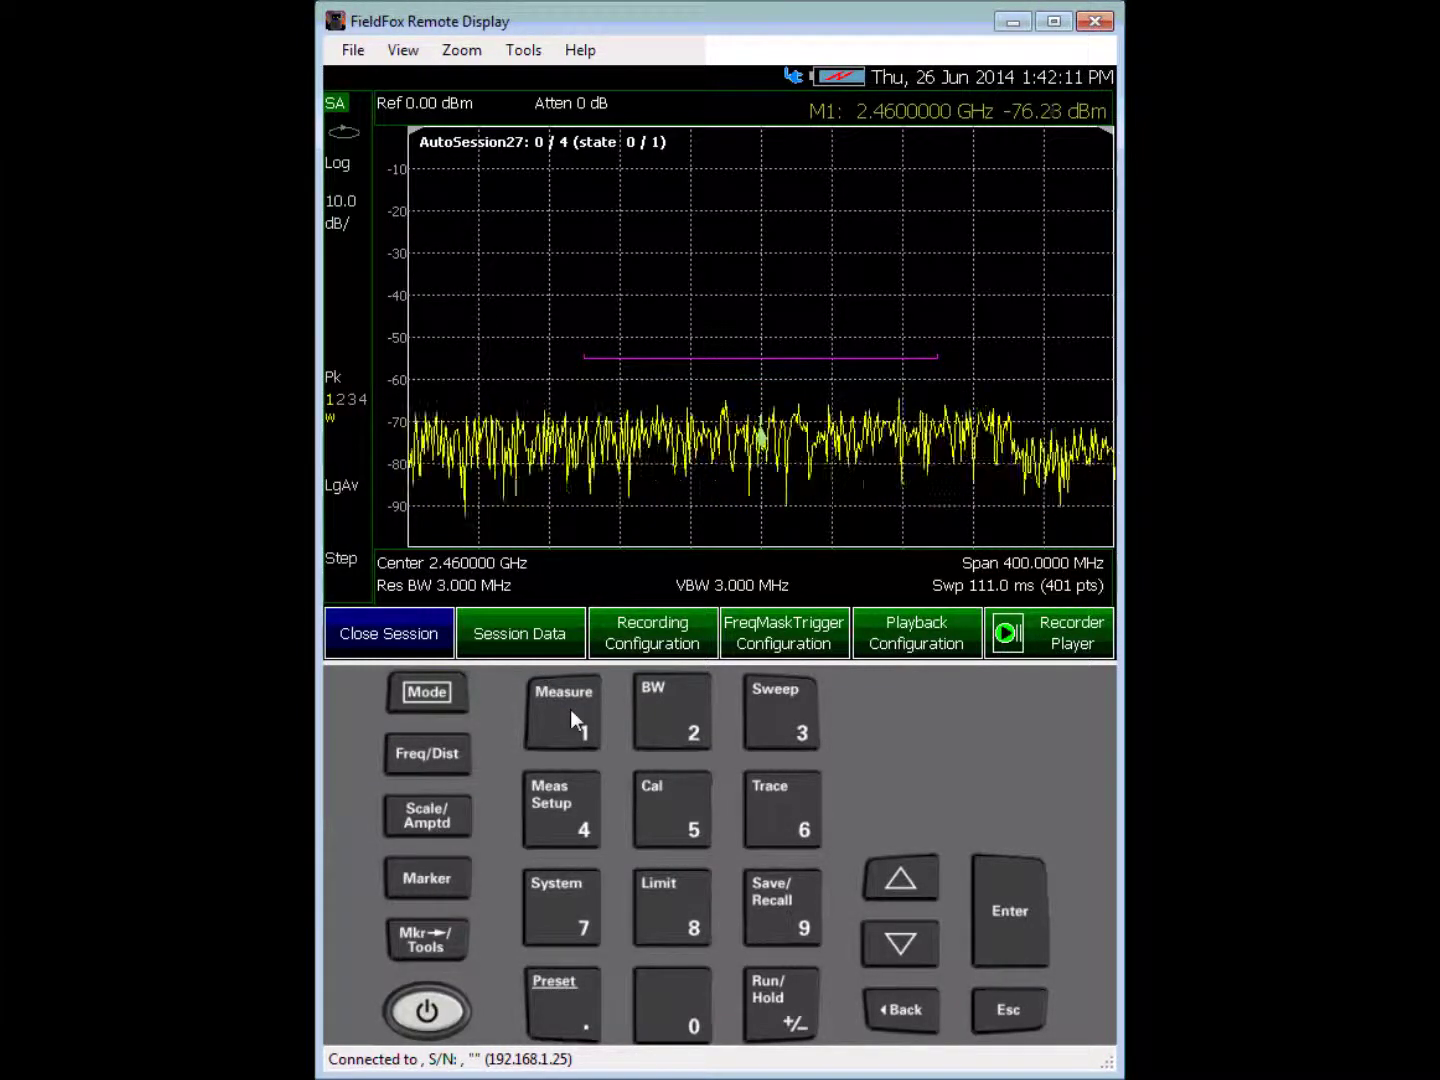
- Open the FreqMaskTrigger Configuration from Trace > Record Playback Setup, keeping the -55 dBm limit
left_click(784, 807)
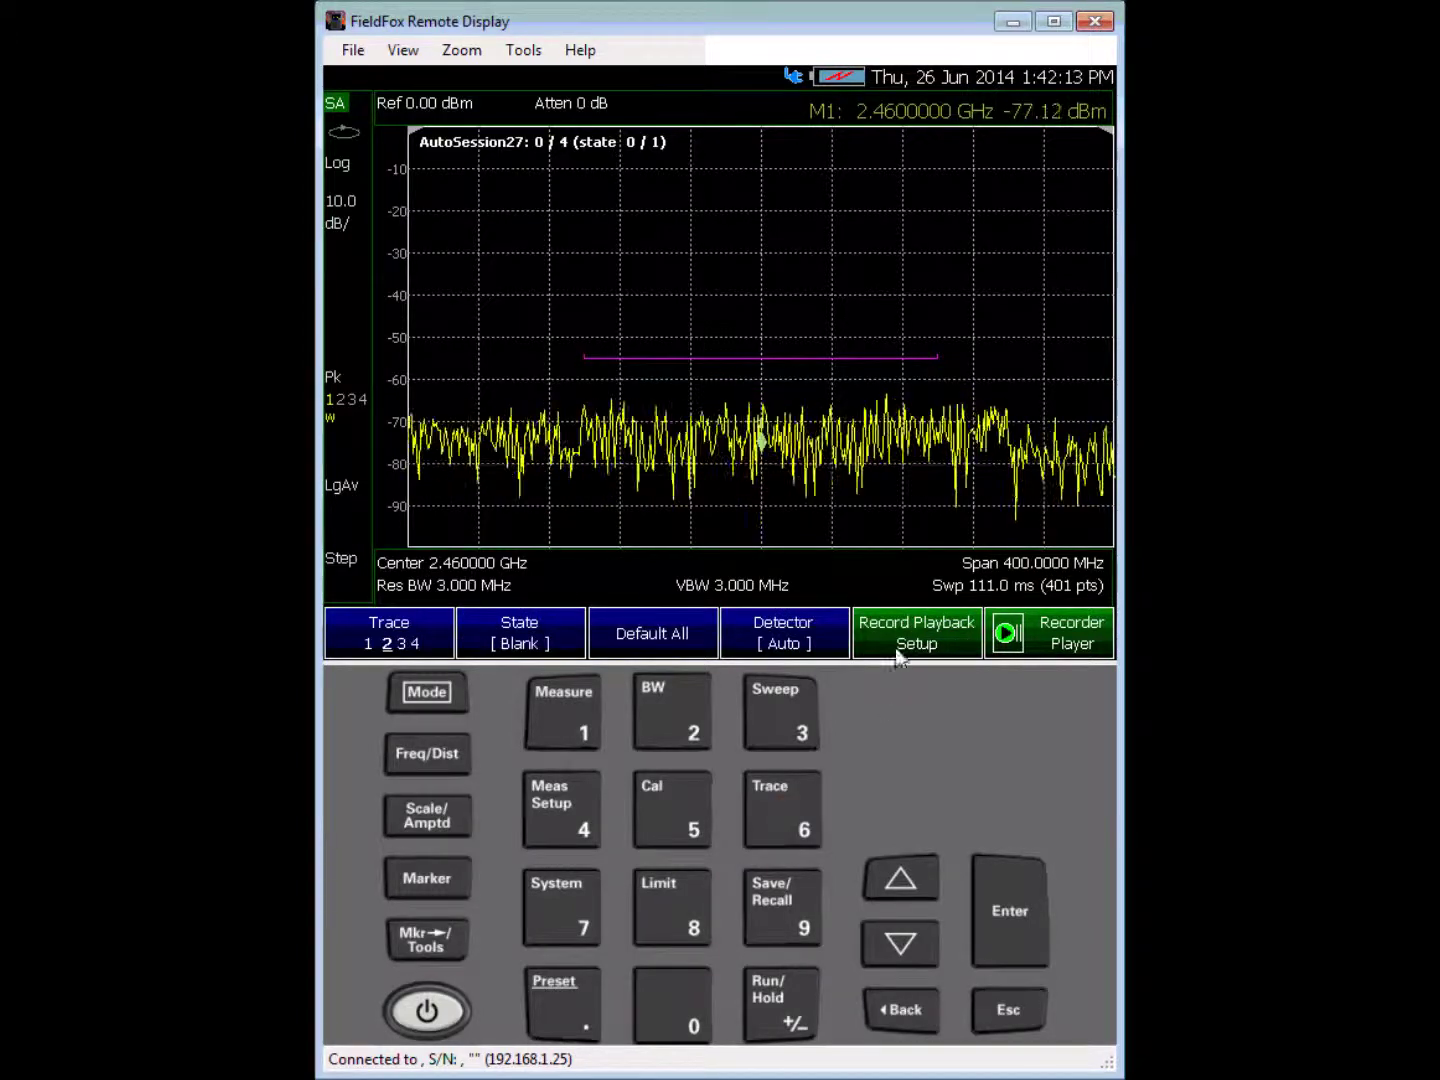
left_click(898, 630)
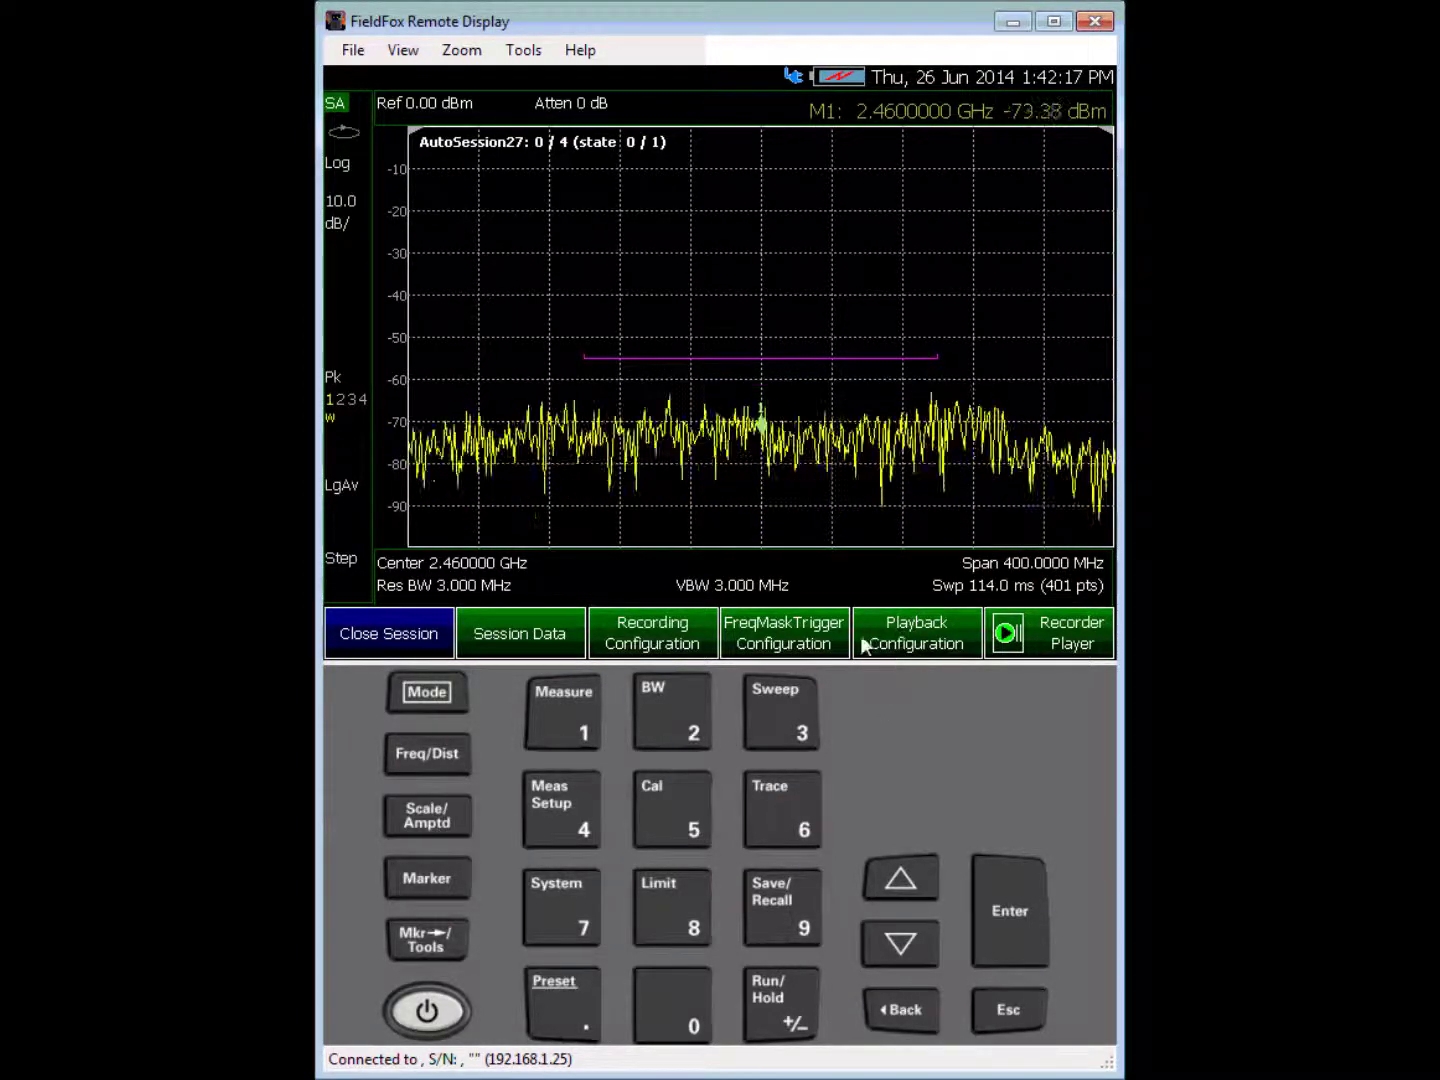
left_click(769, 631)
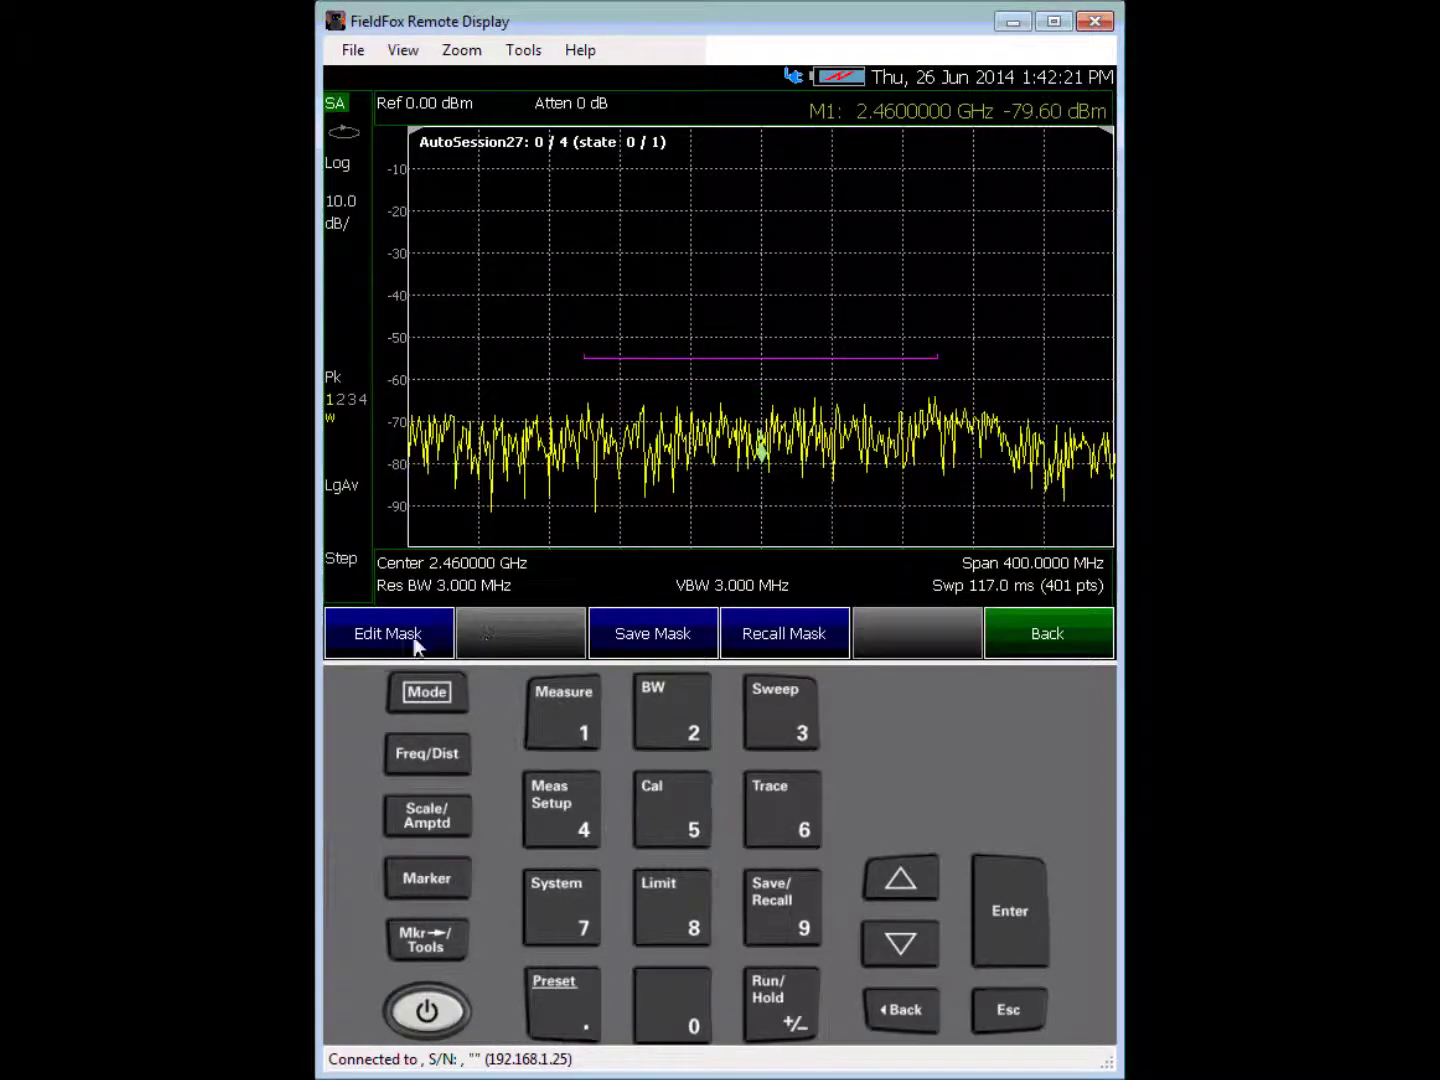
left_click(376, 634)
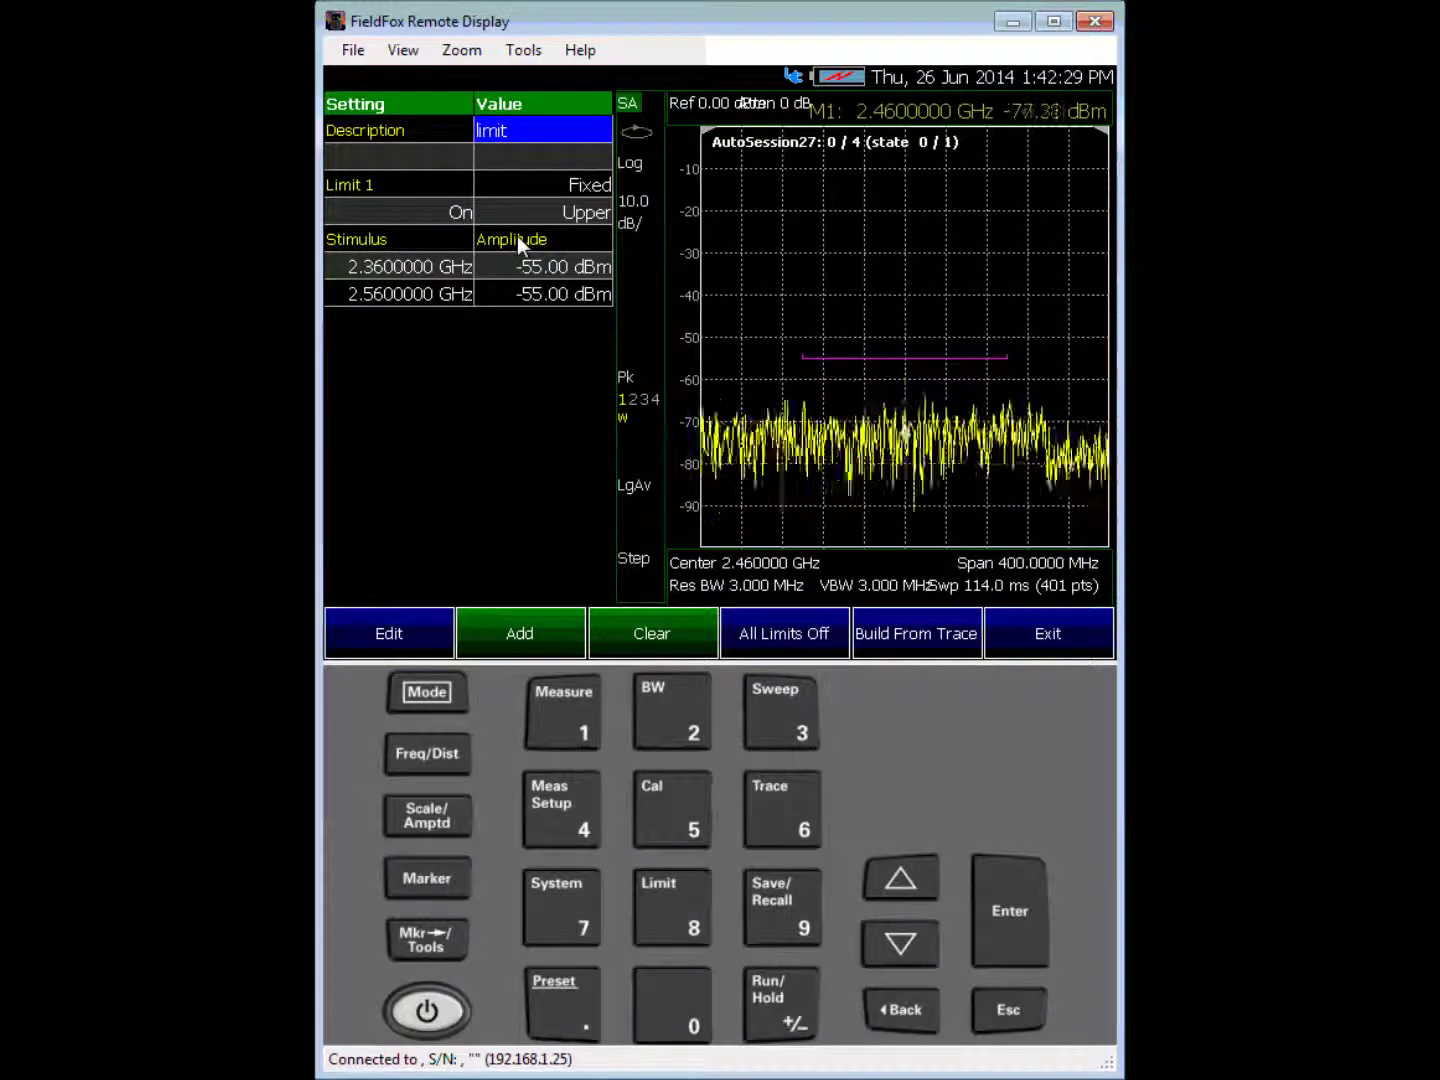
left_click(902, 945)
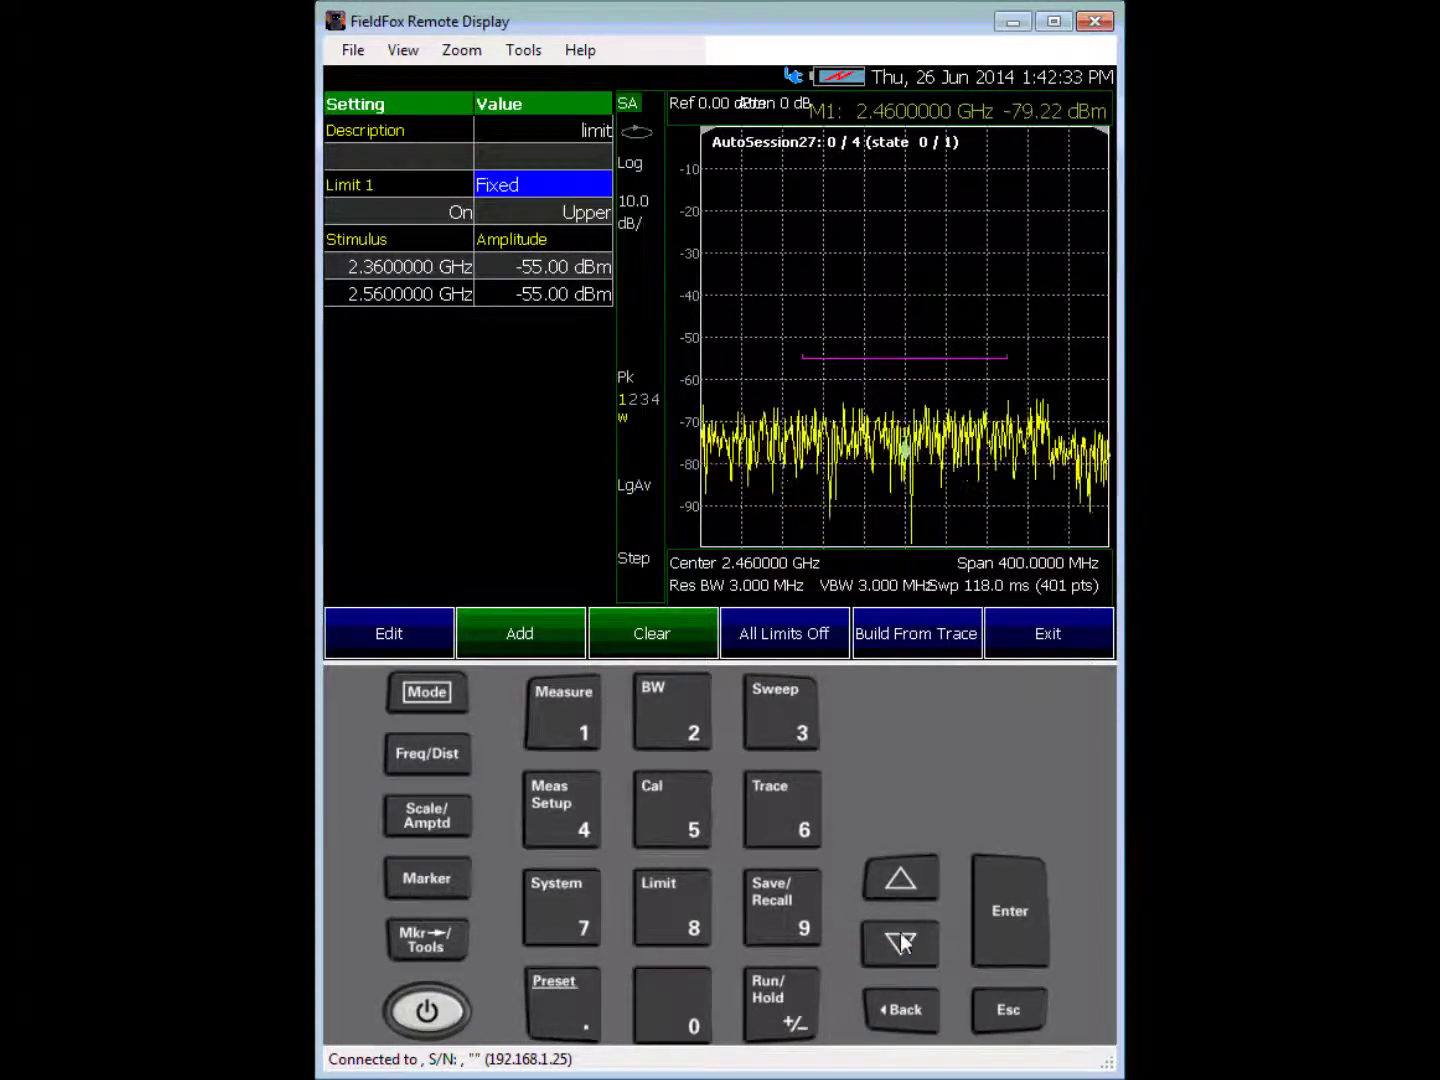
left_click(901, 945)
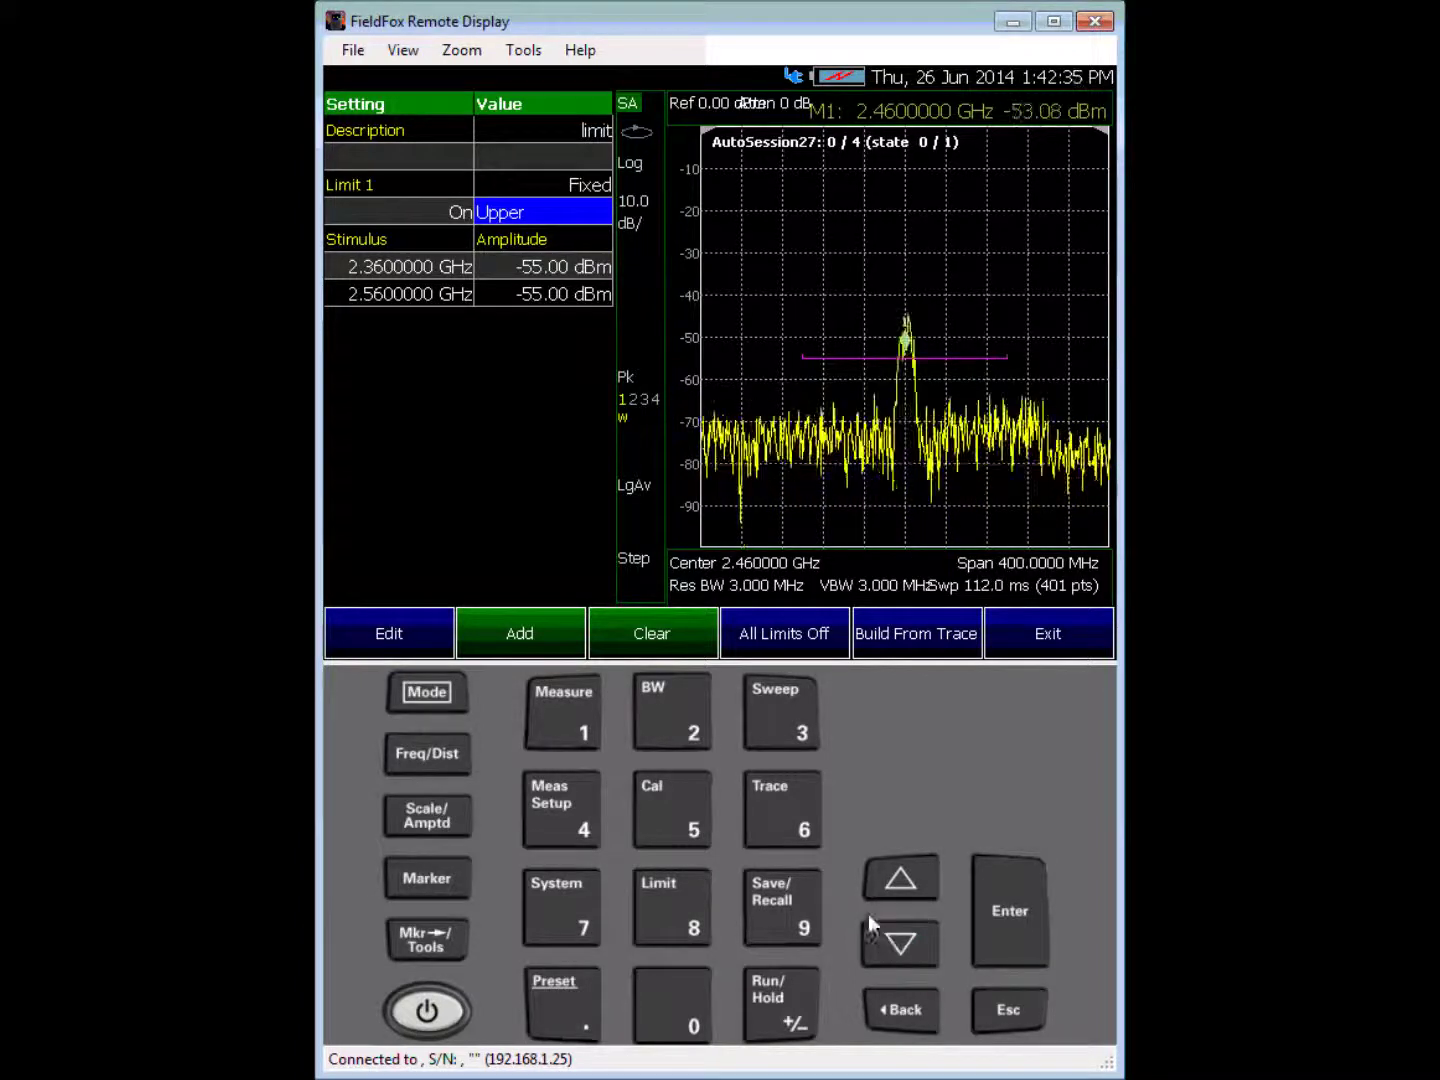
left_click(365, 208)
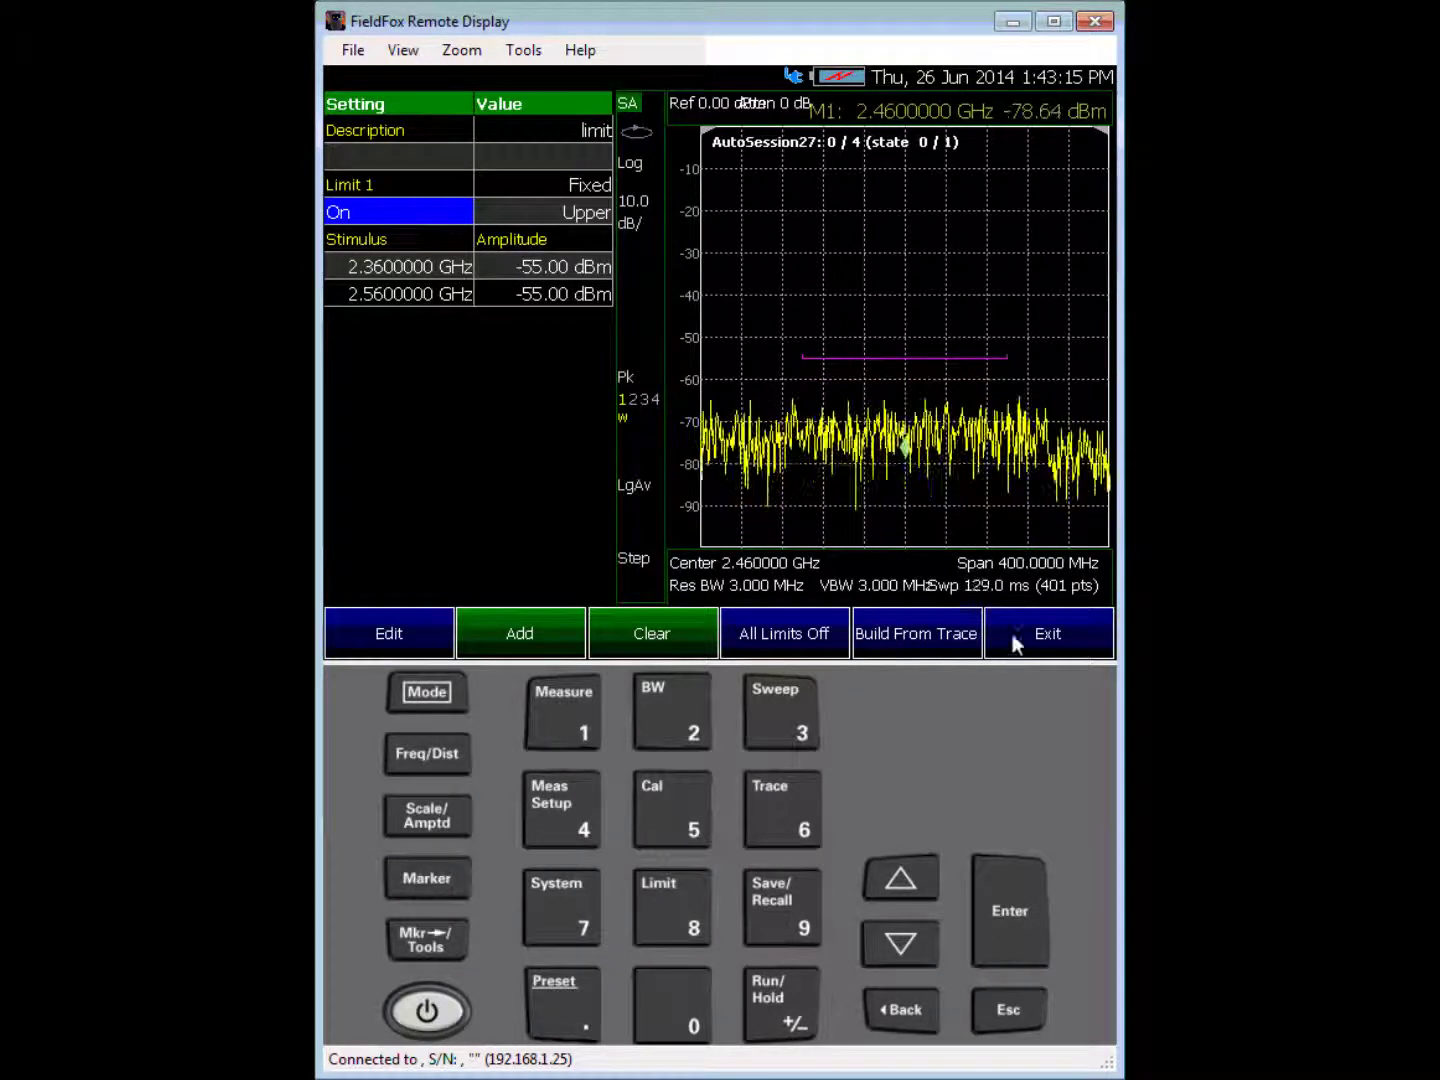
- Close the limit table editor and save the current mask as Value.fmt
left_click(1041, 631)
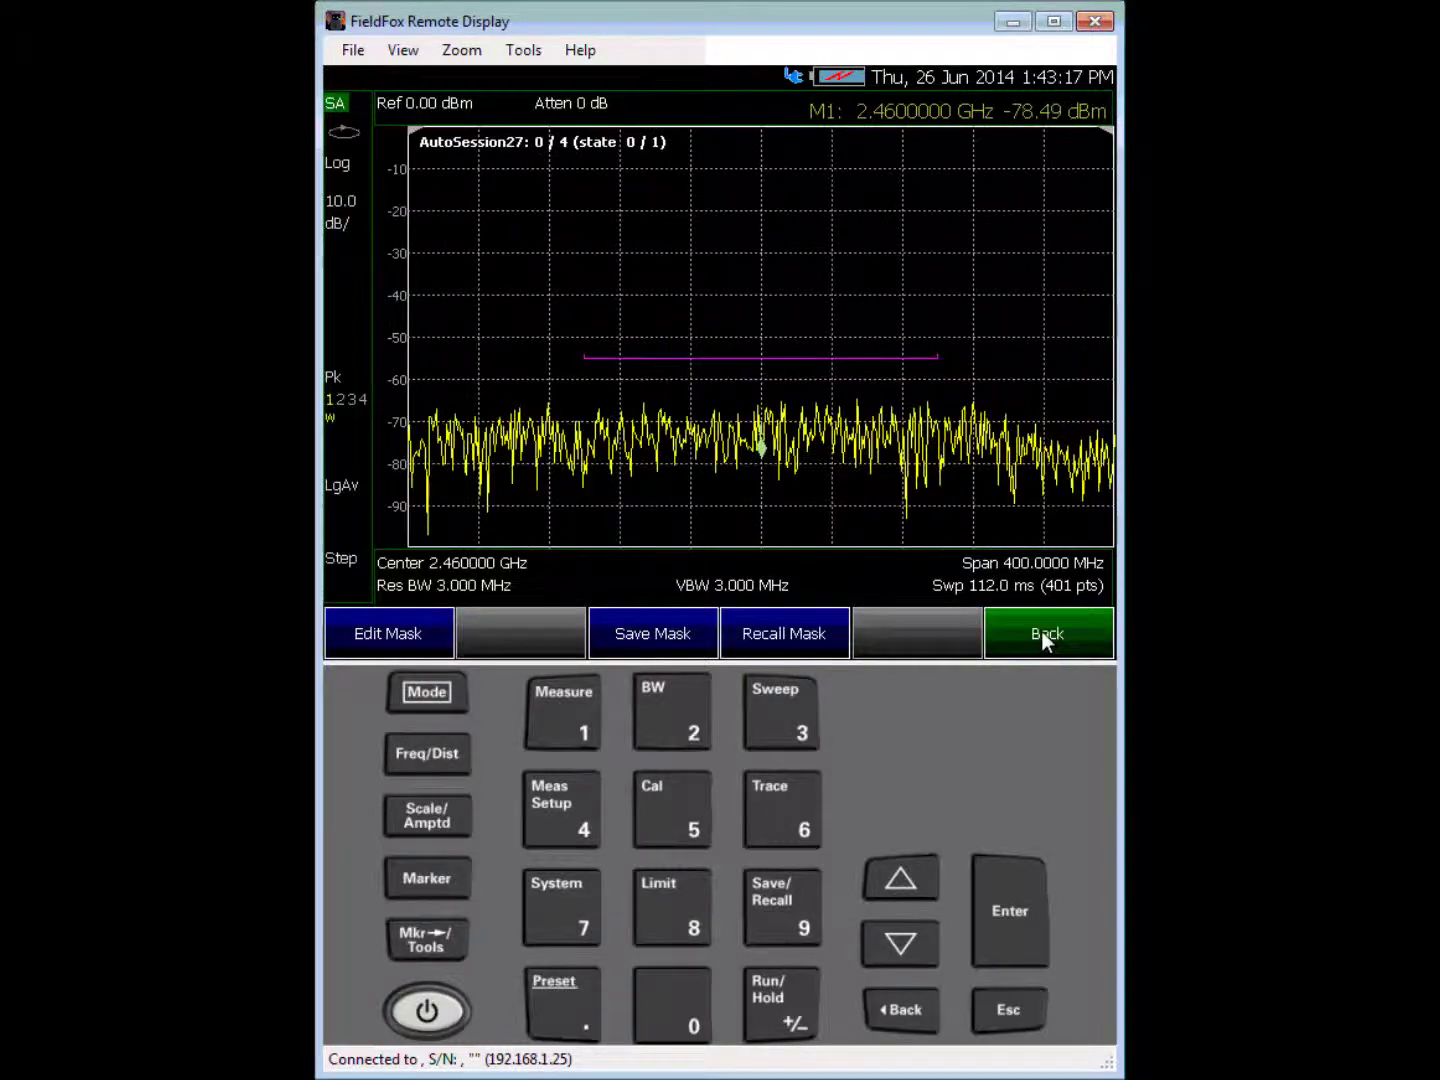
left_click(636, 633)
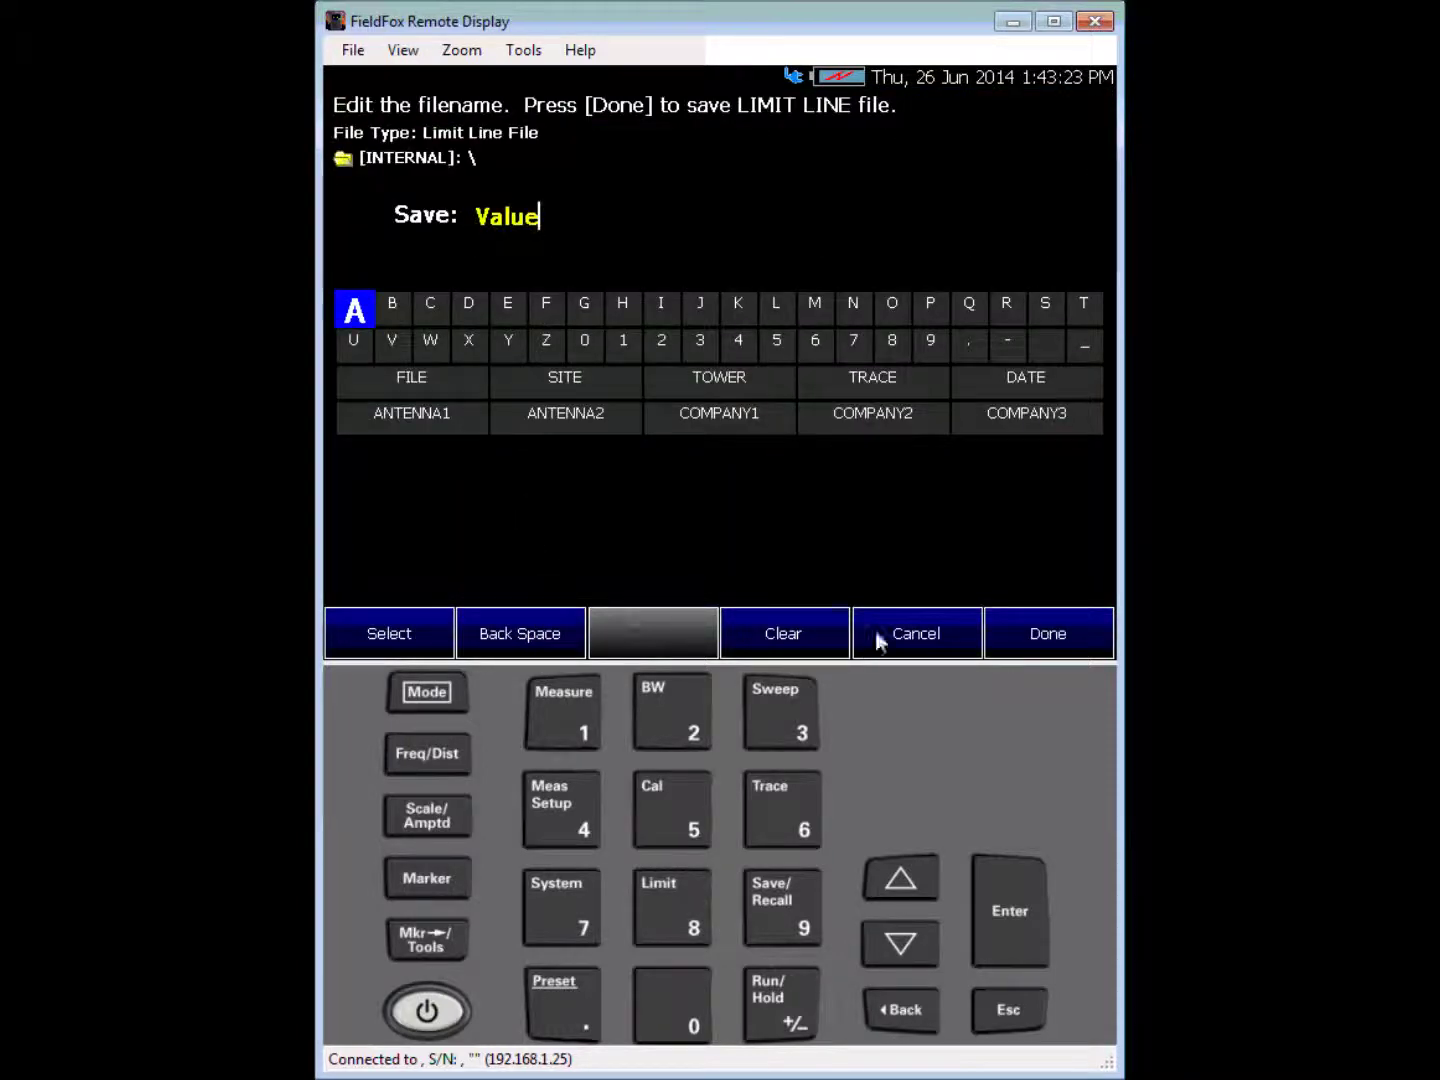
left_click(1034, 633)
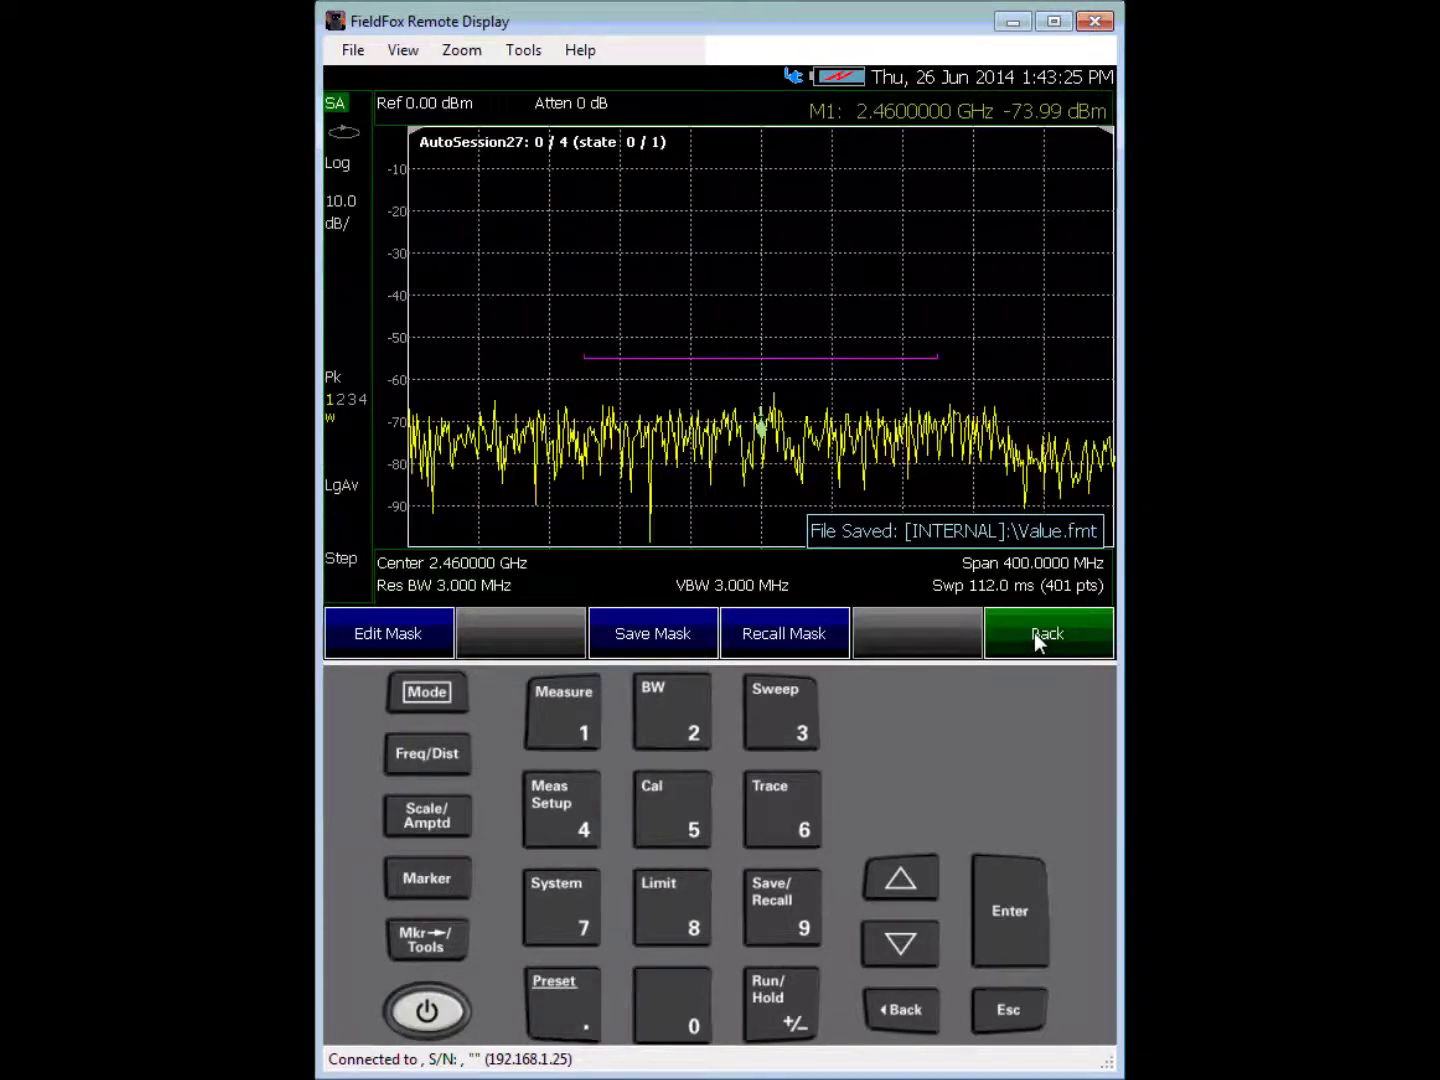
- Recall the WIFI.fmt mask file, then return to the recording session options
left_click(743, 633)
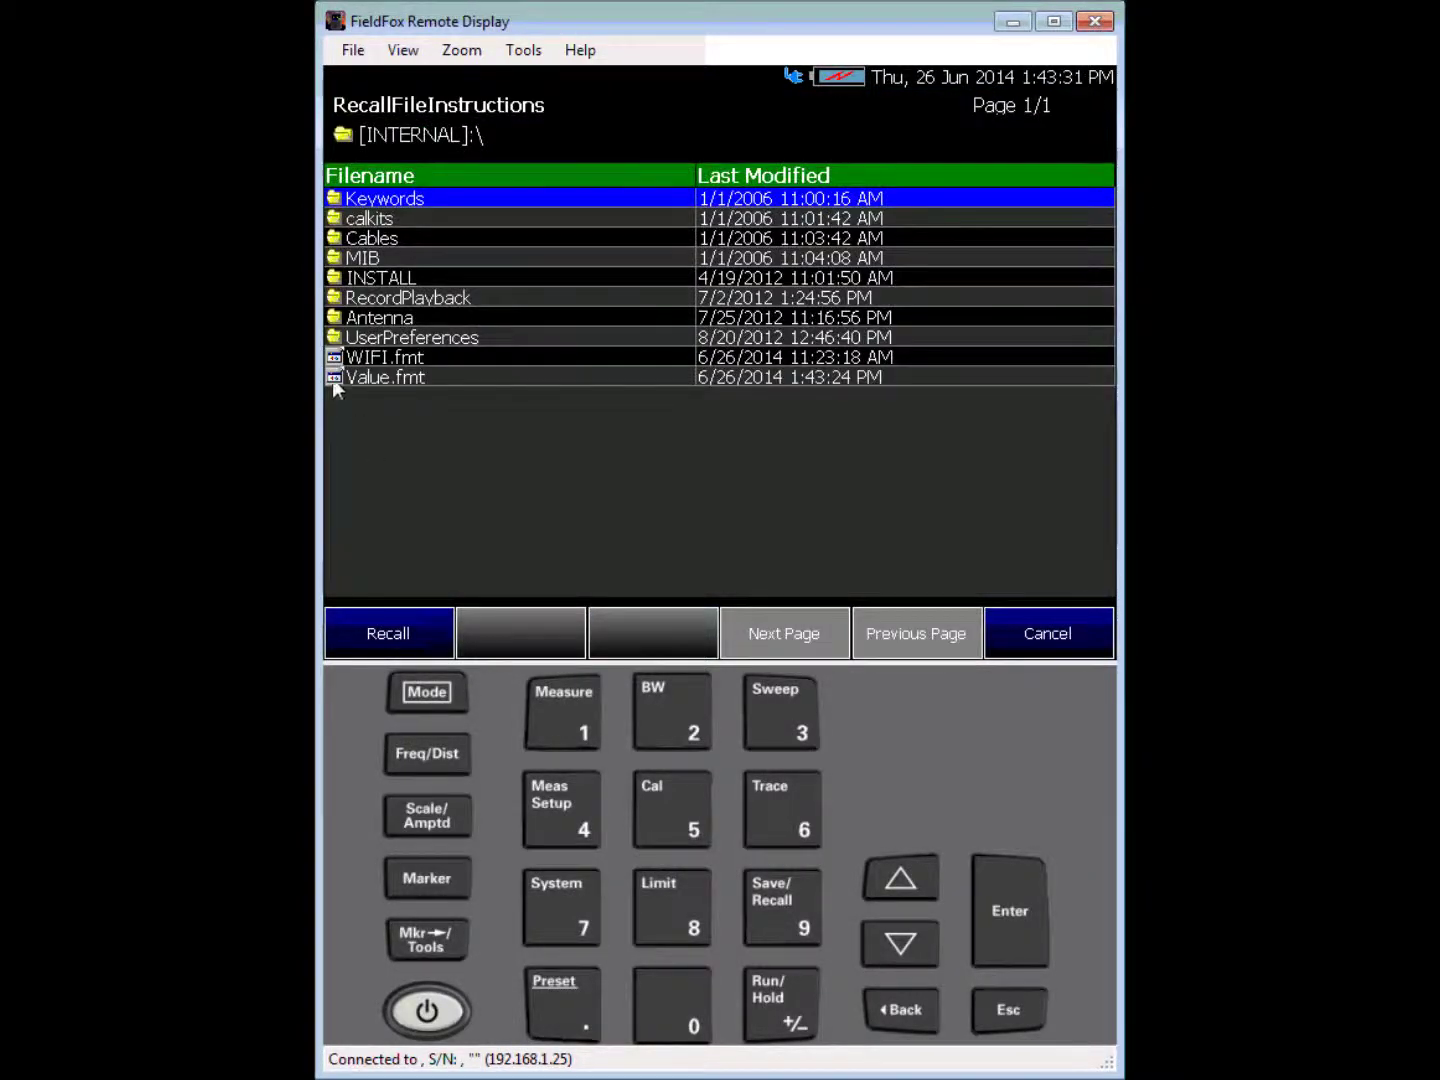
left_click(361, 355)
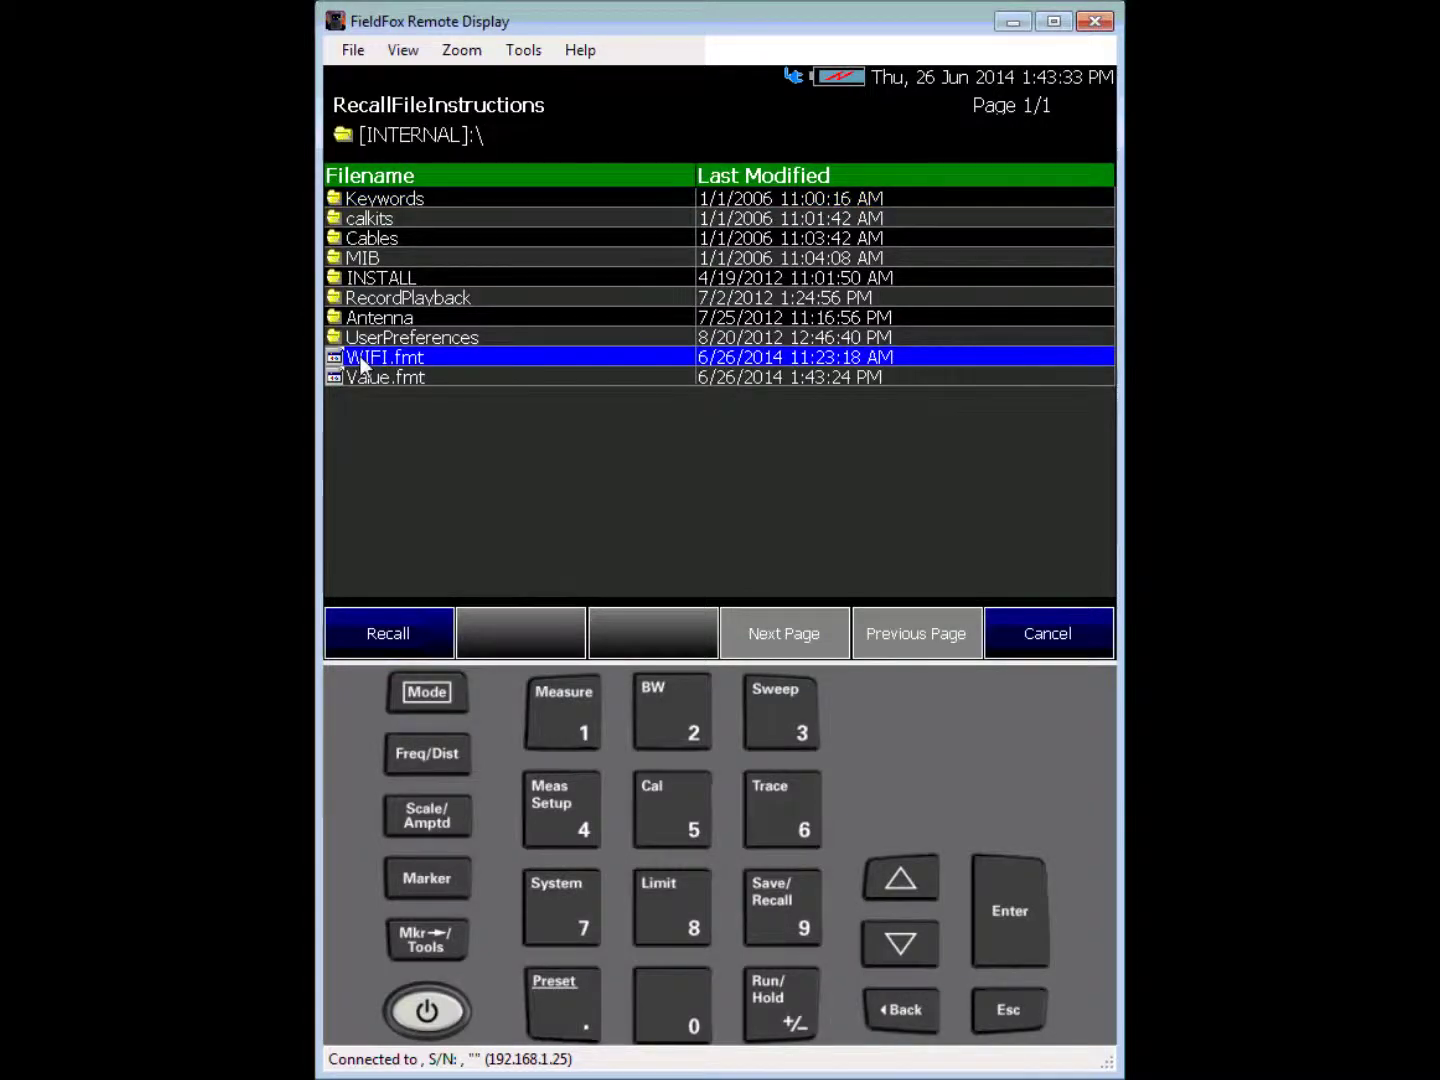
left_click(377, 636)
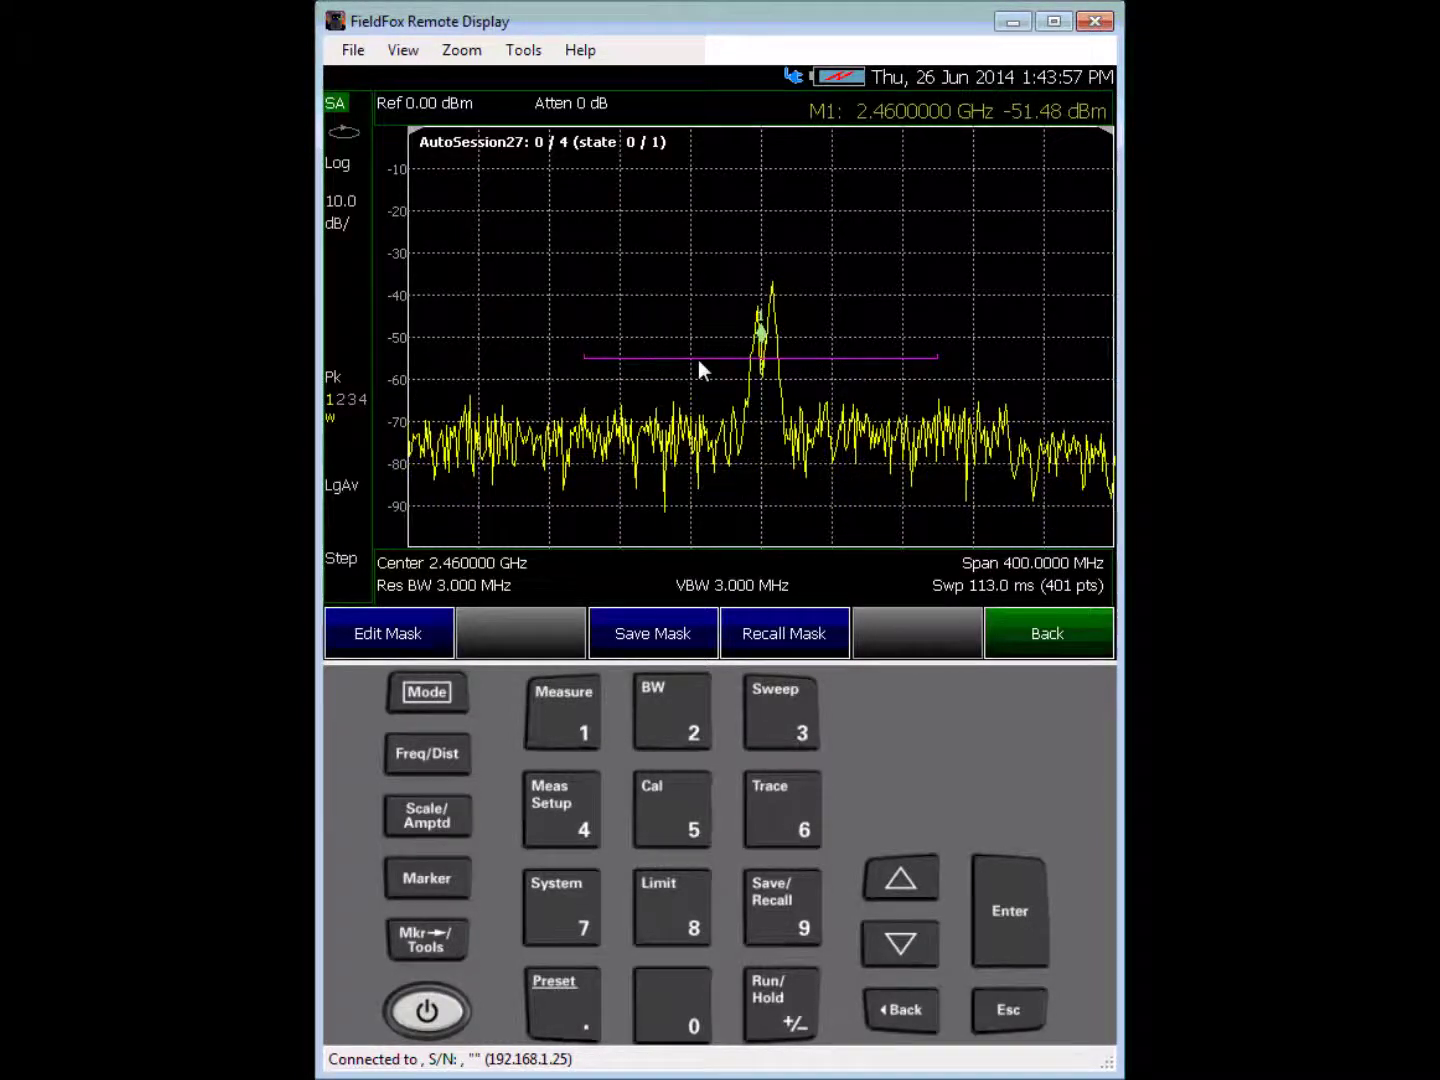
left_click(1045, 640)
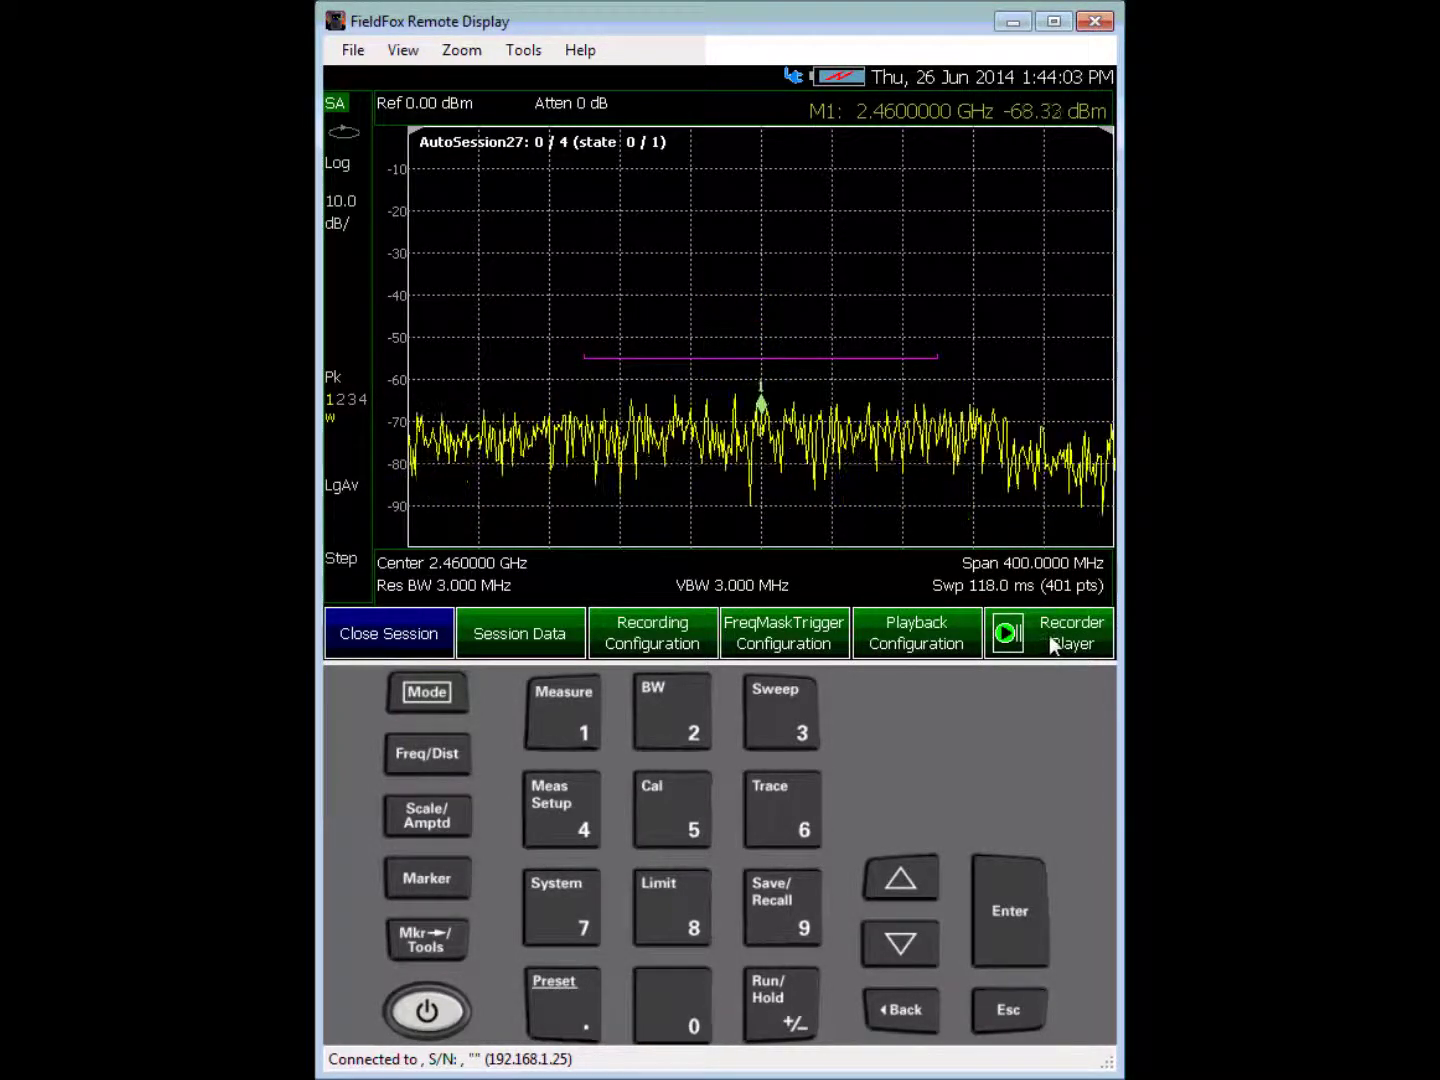
- Close AutoSession27 and create the new empty recording session AutoSession28
left_click(1048, 634)
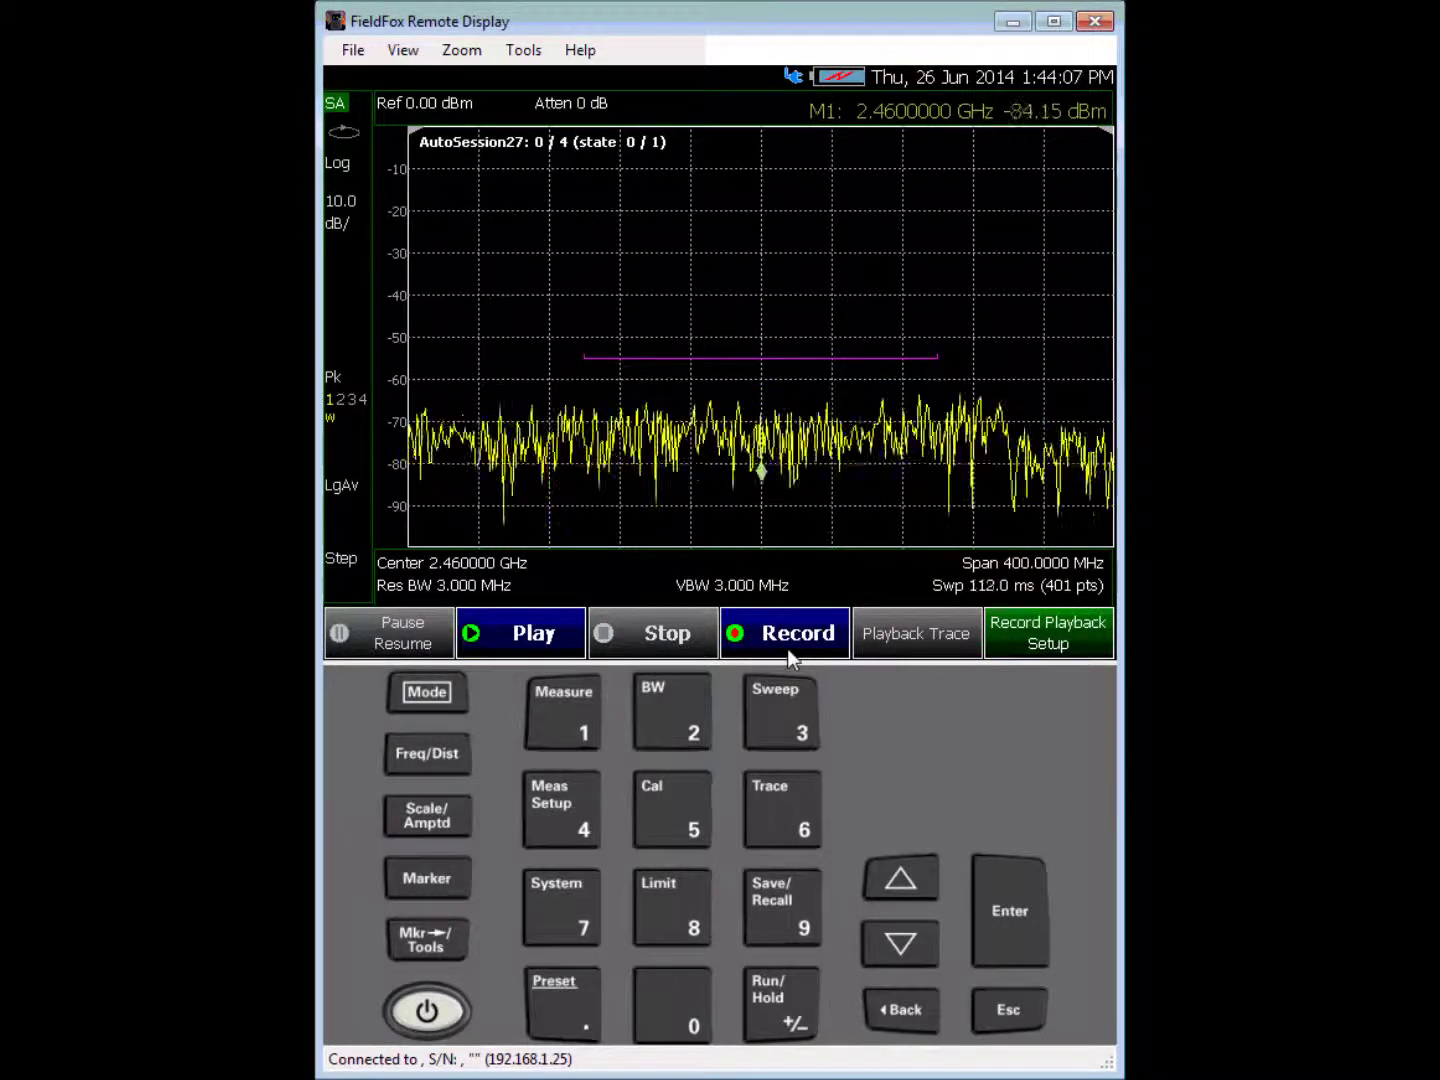
left_click(1040, 630)
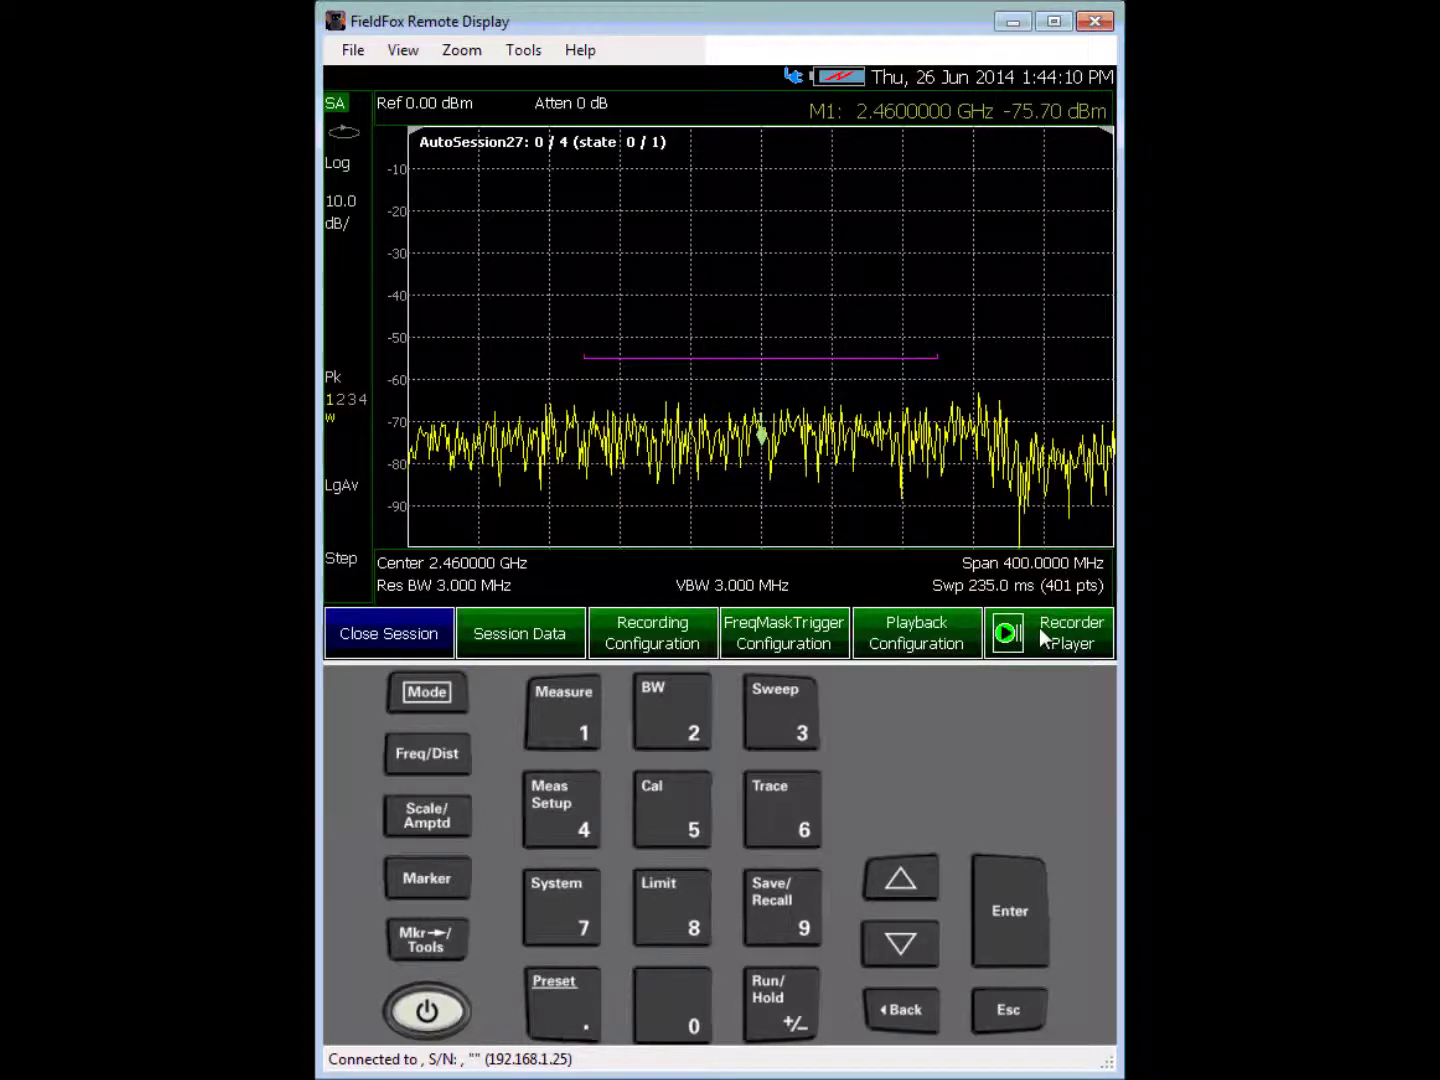
left_click(366, 636)
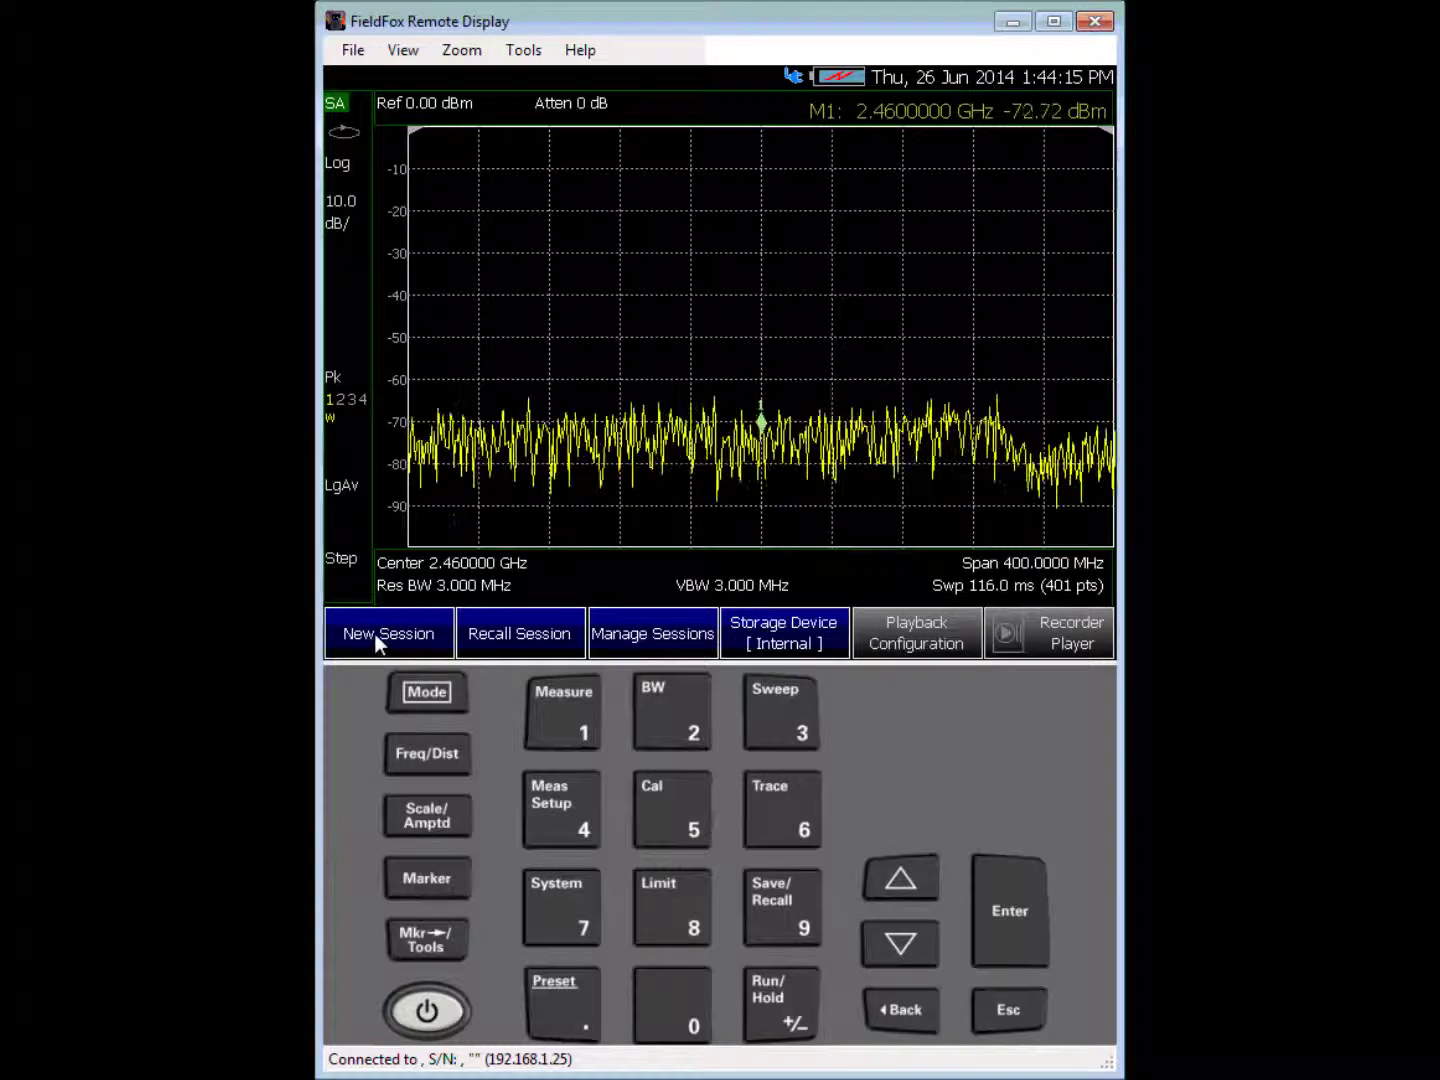
left_click(373, 633)
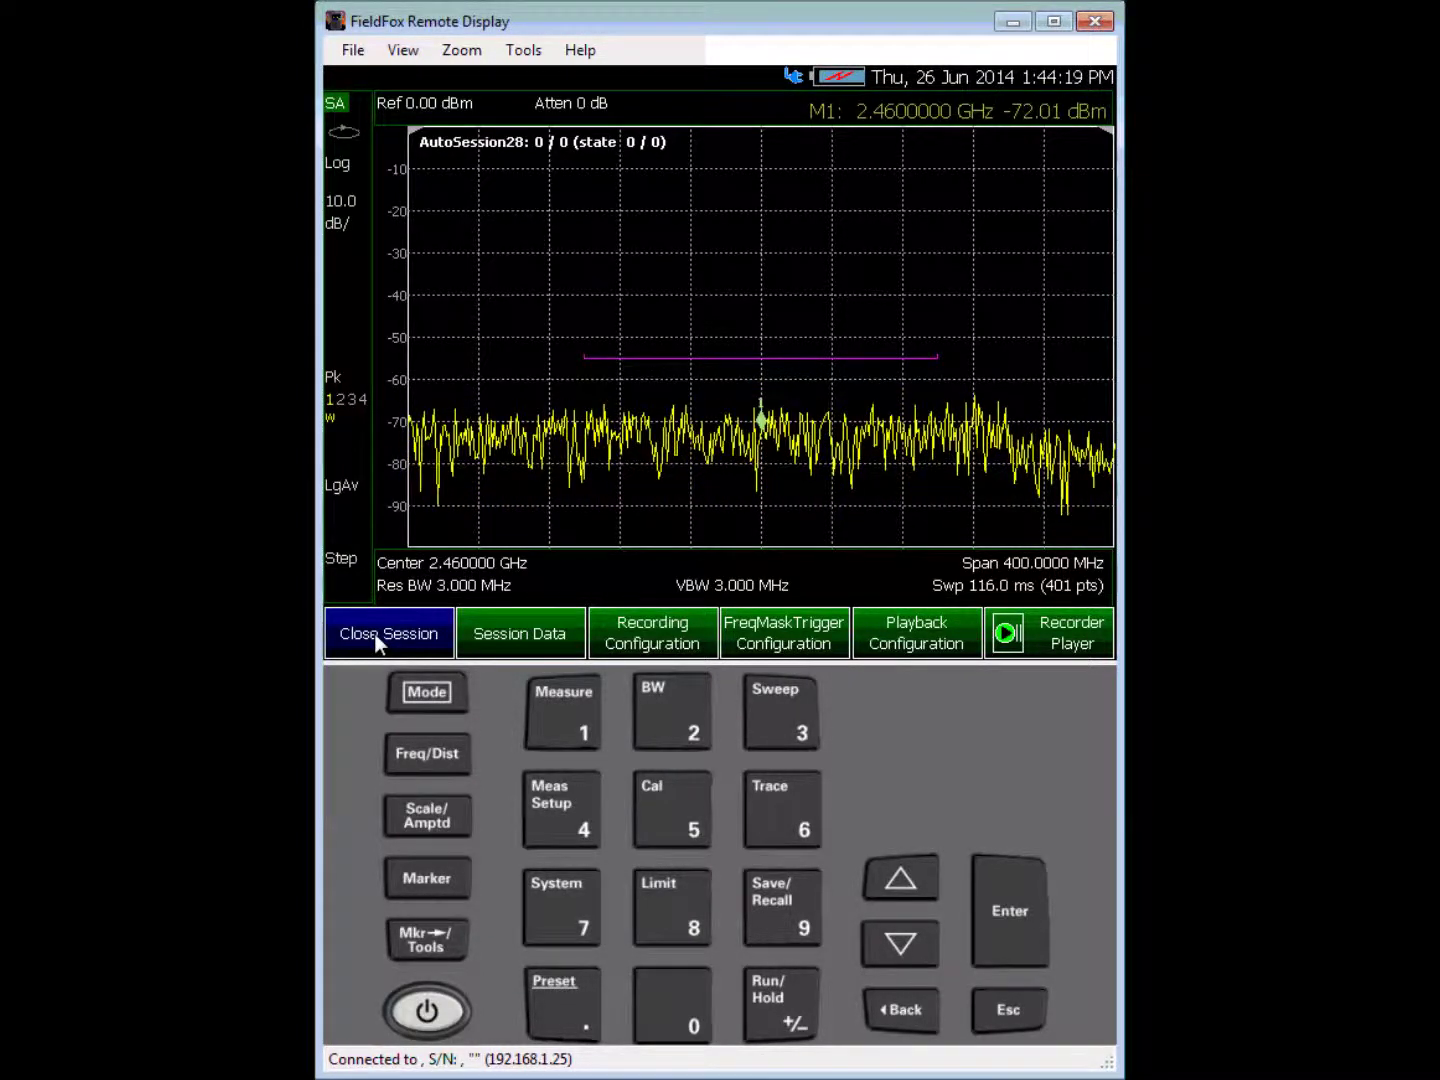
left_click(650, 641)
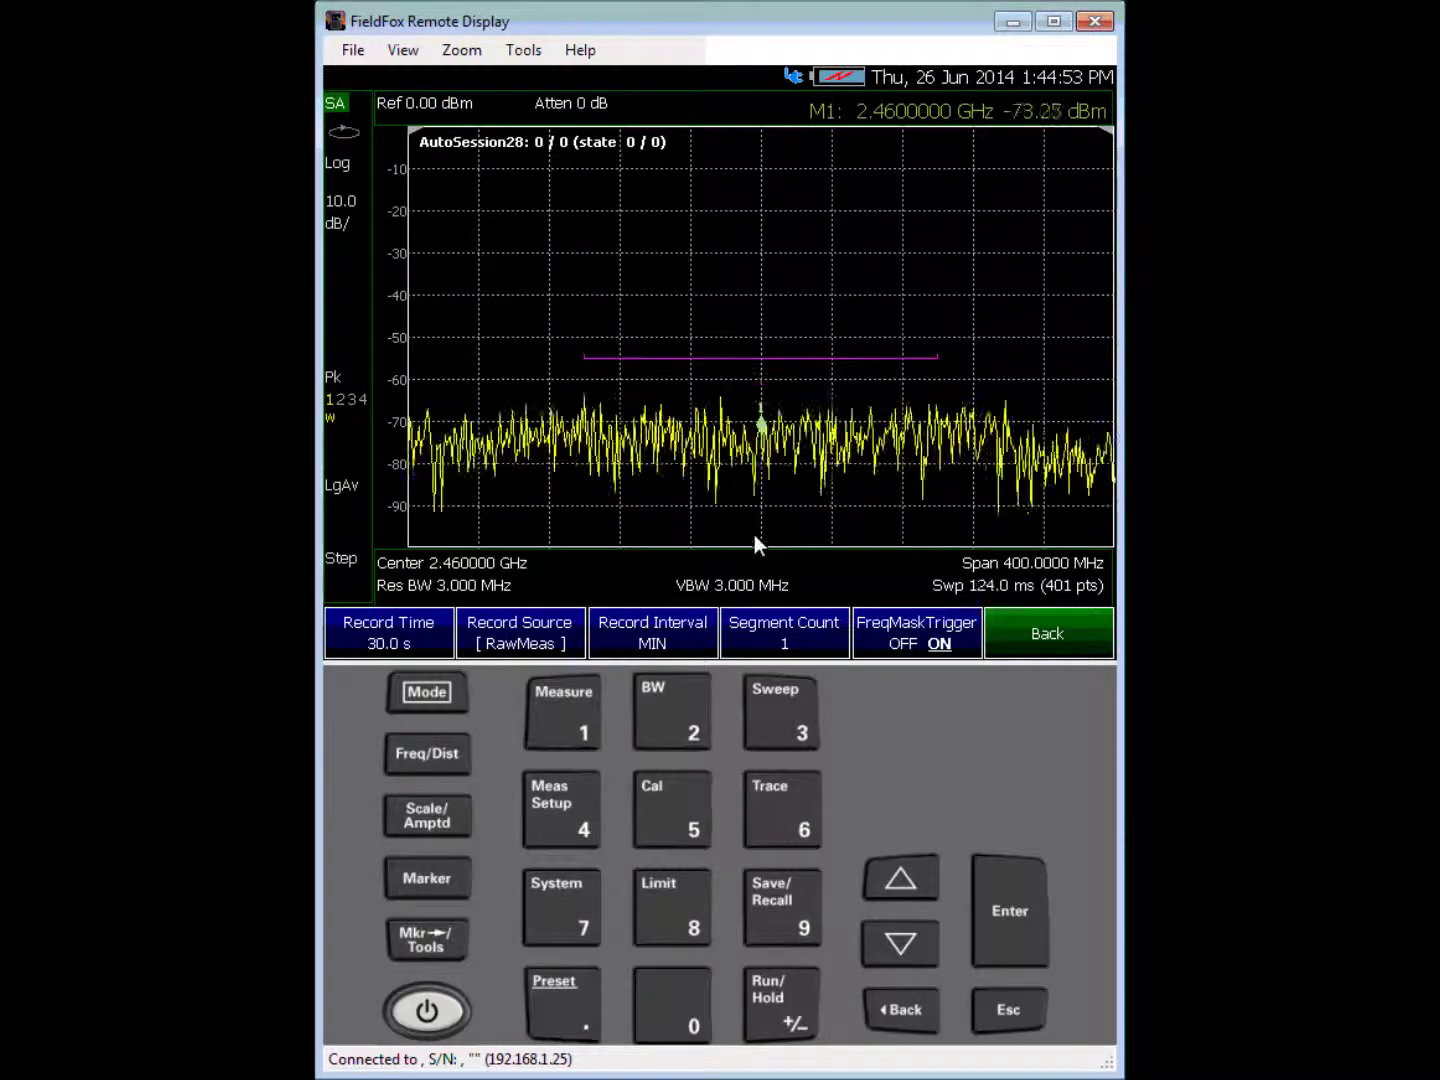
- Confirm the 30.0 s record time, RawMeas source and mask trigger on, then return to trace options
left_click(779, 797)
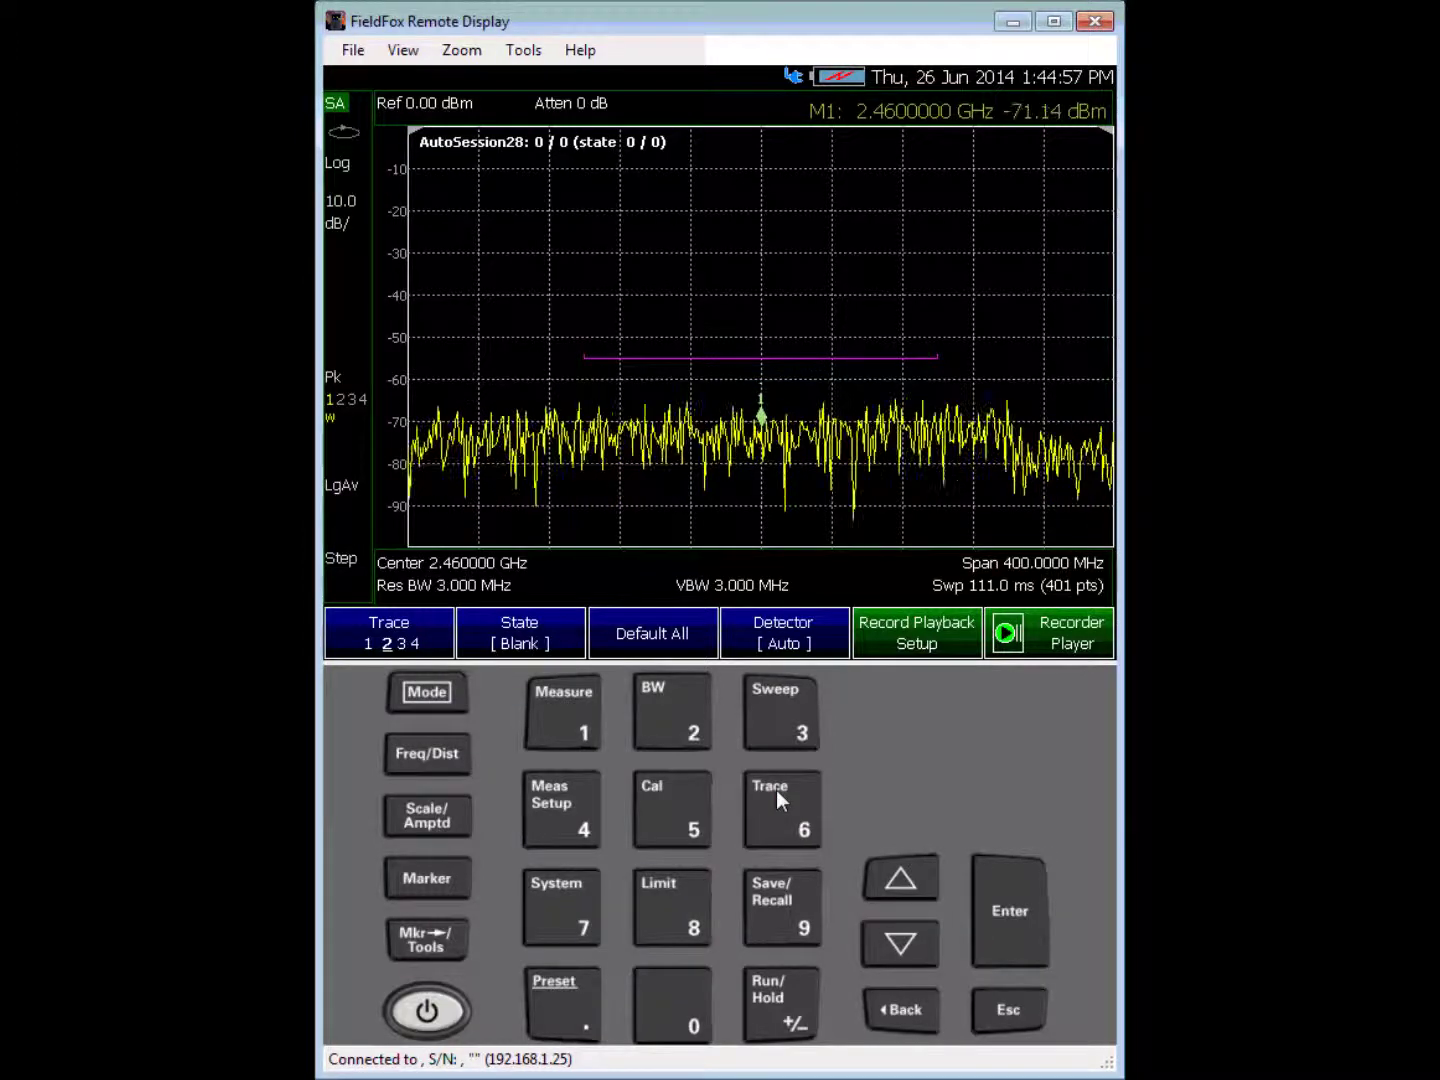
left_click(909, 636)
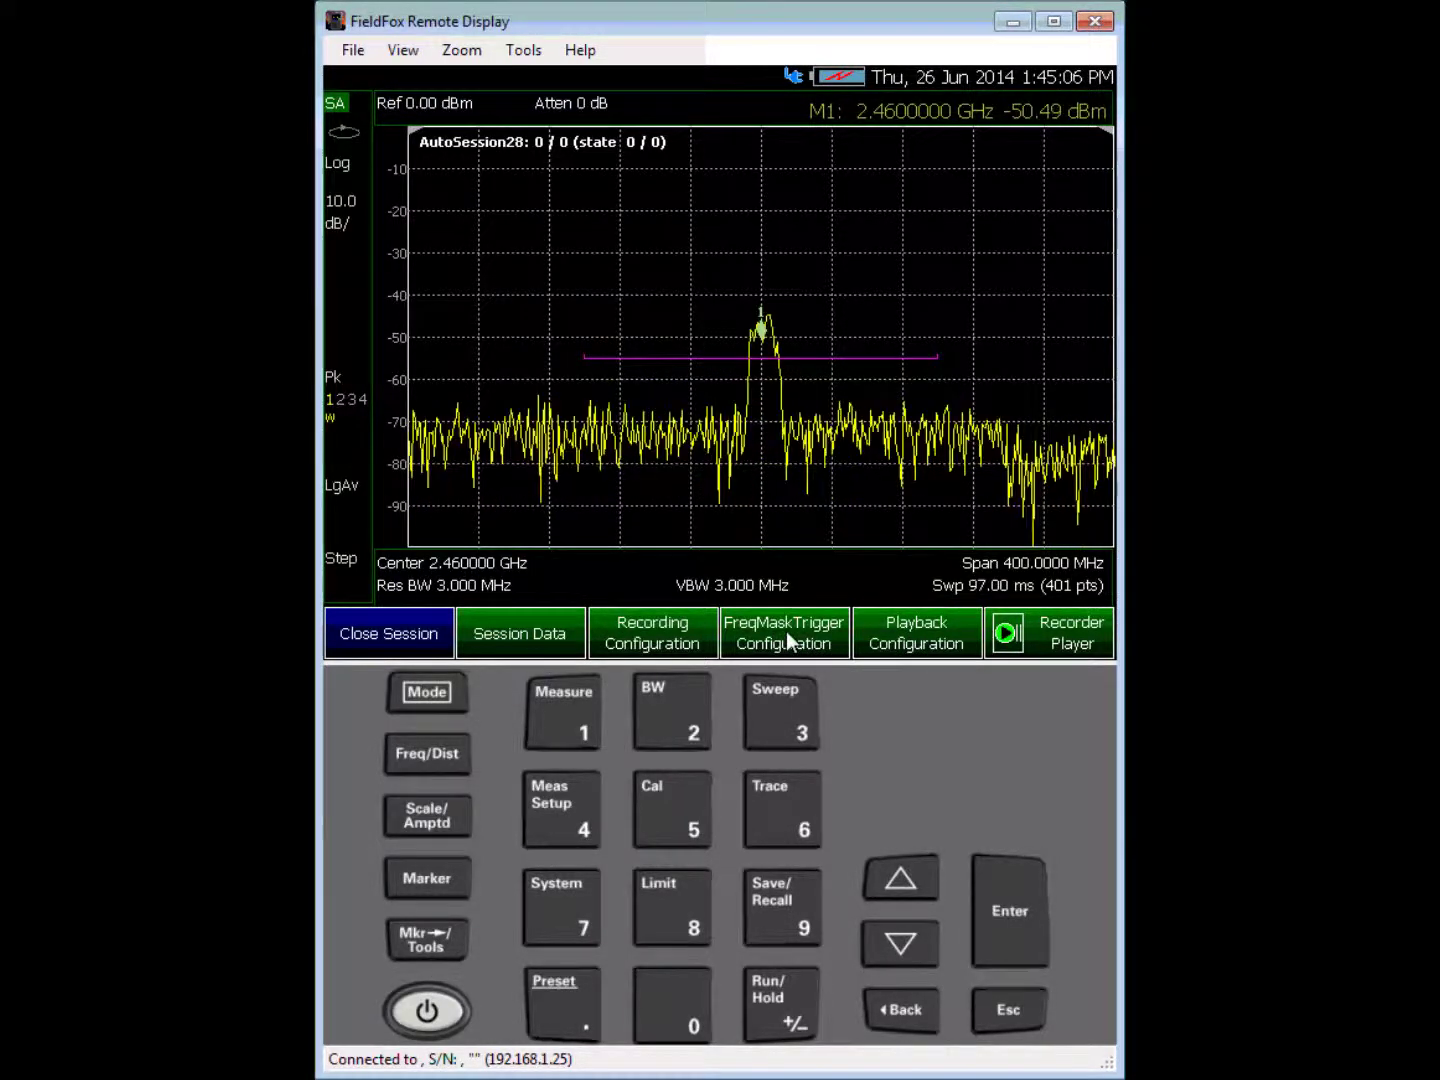
left_click(786, 632)
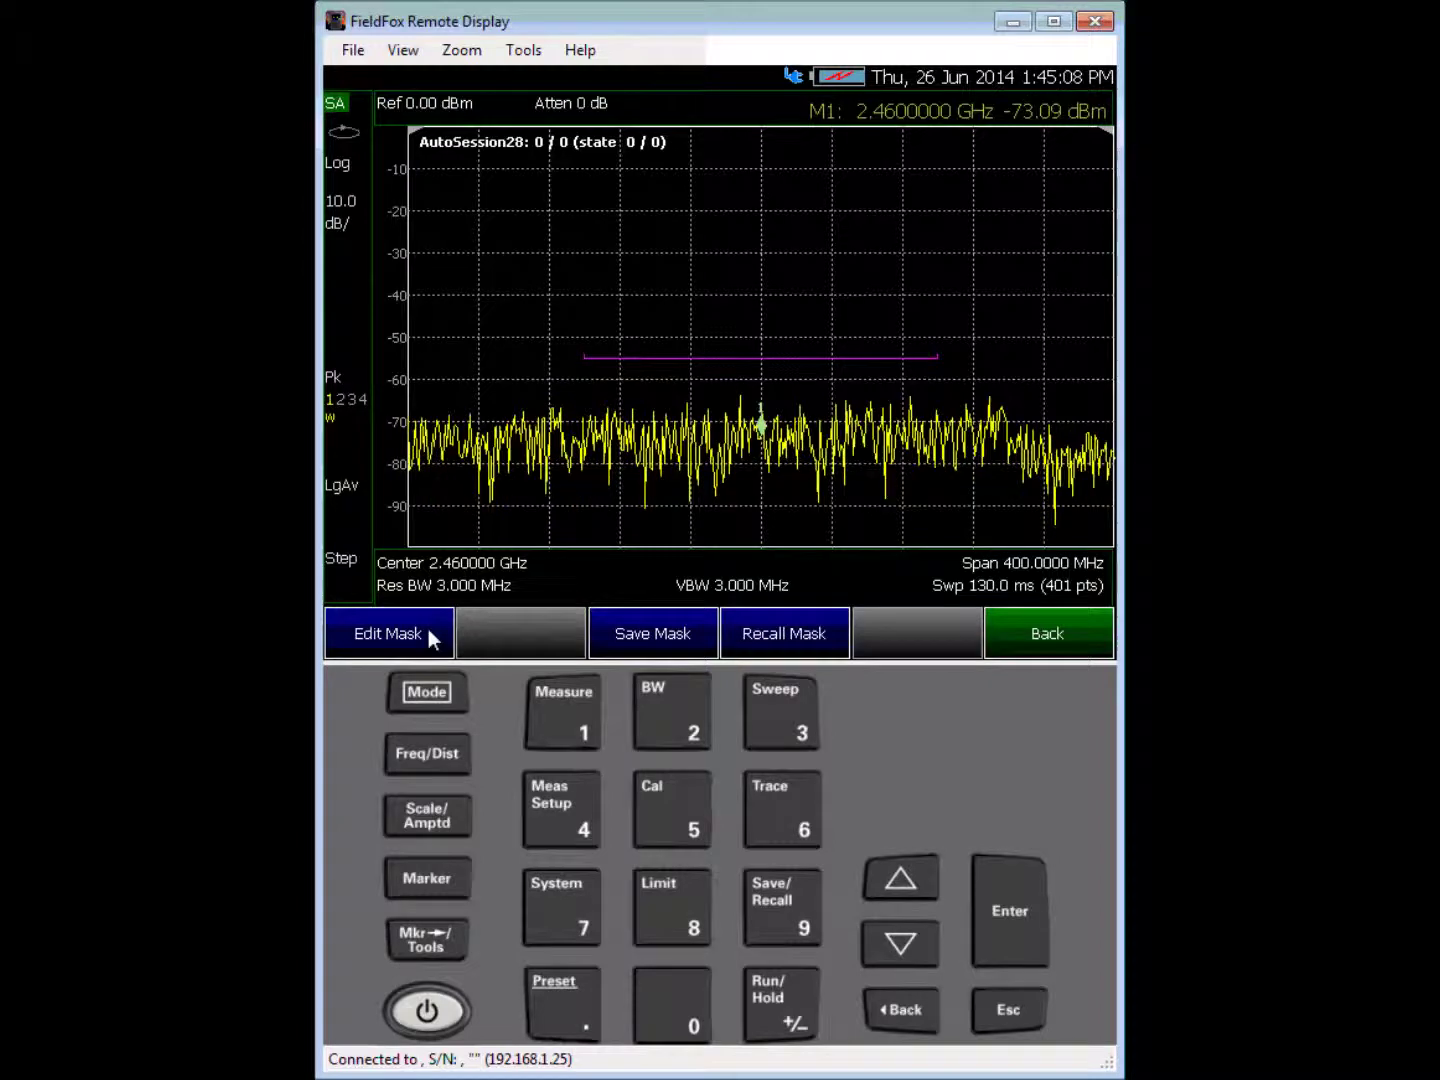
left_click(1051, 633)
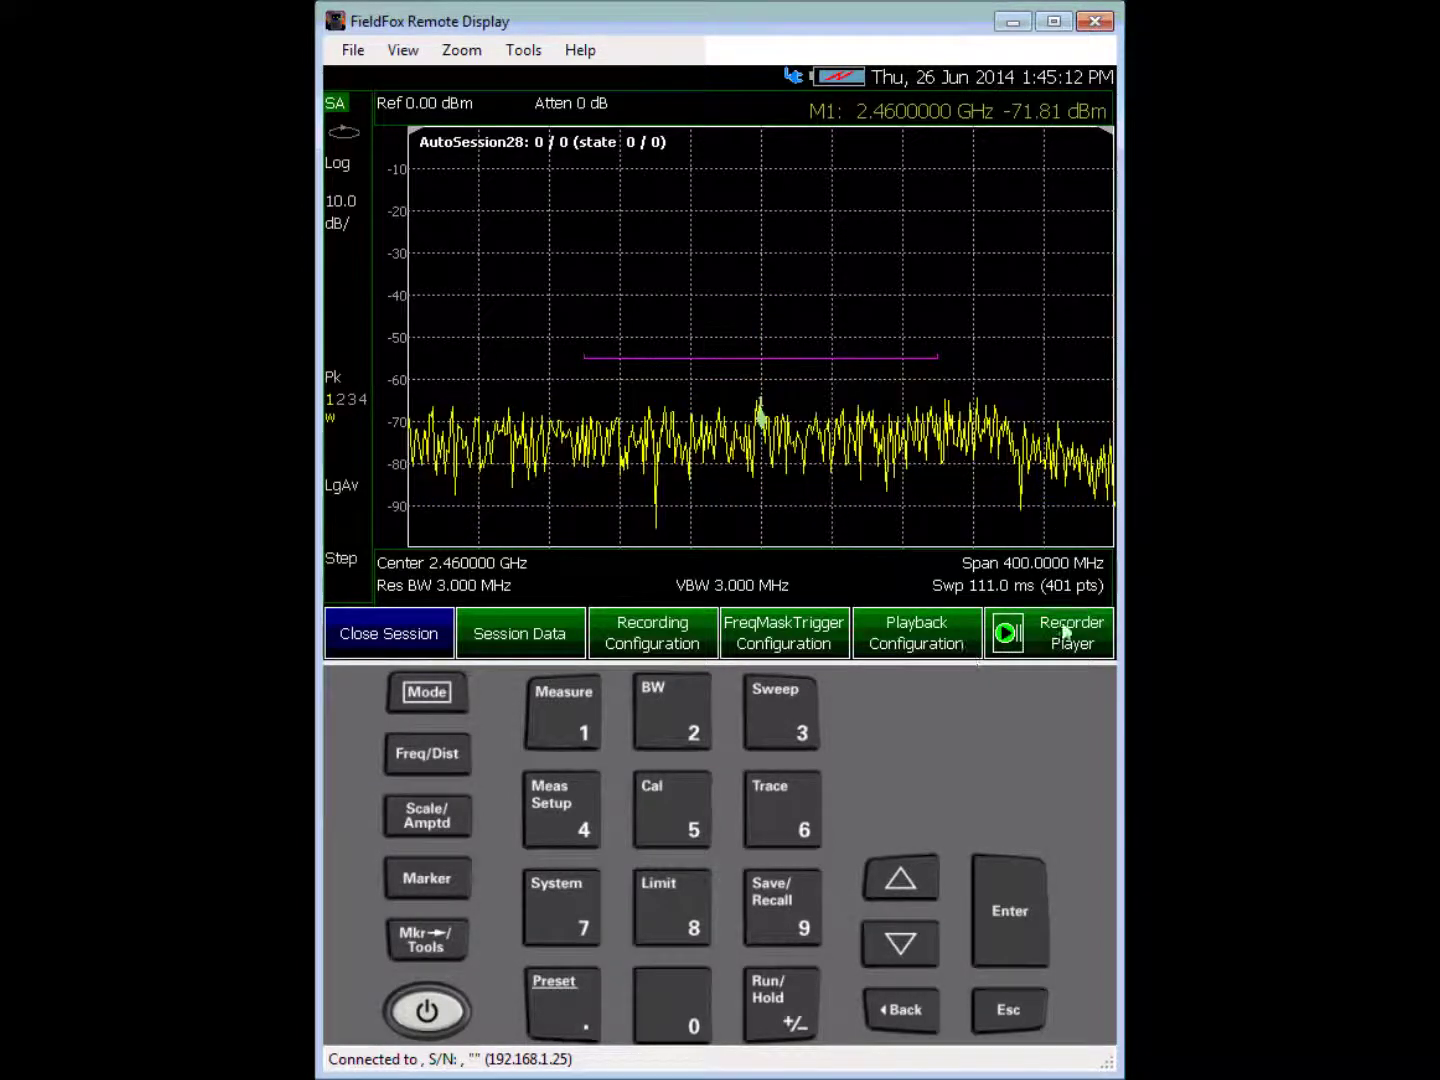
left_click(1055, 635)
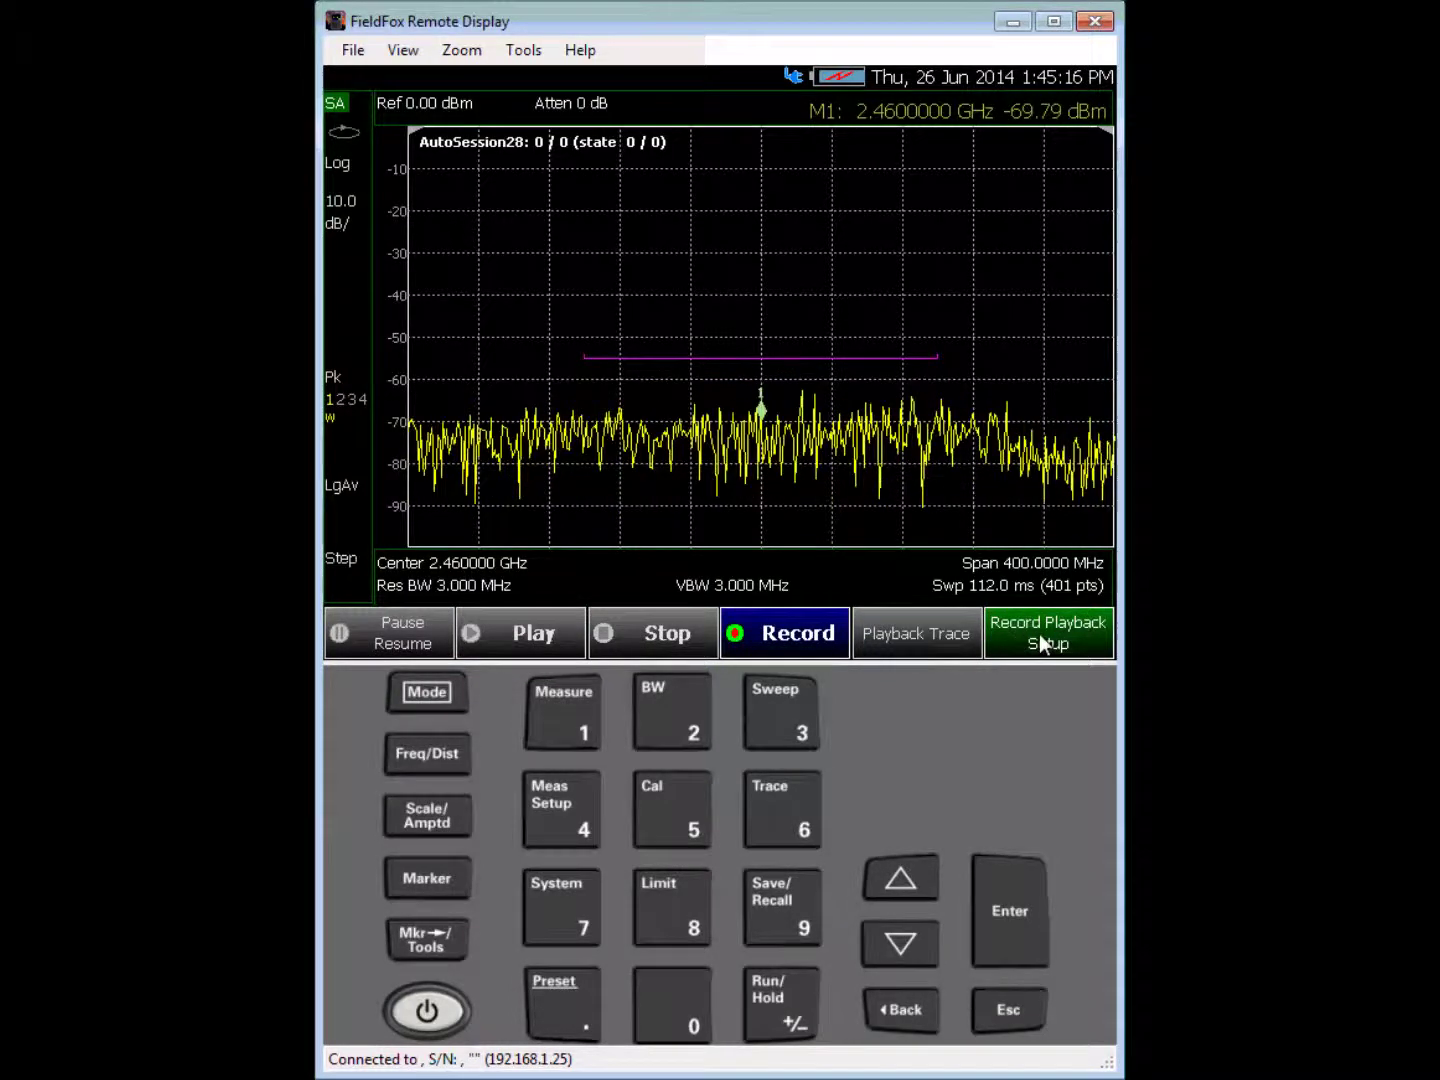
left_click(1043, 627)
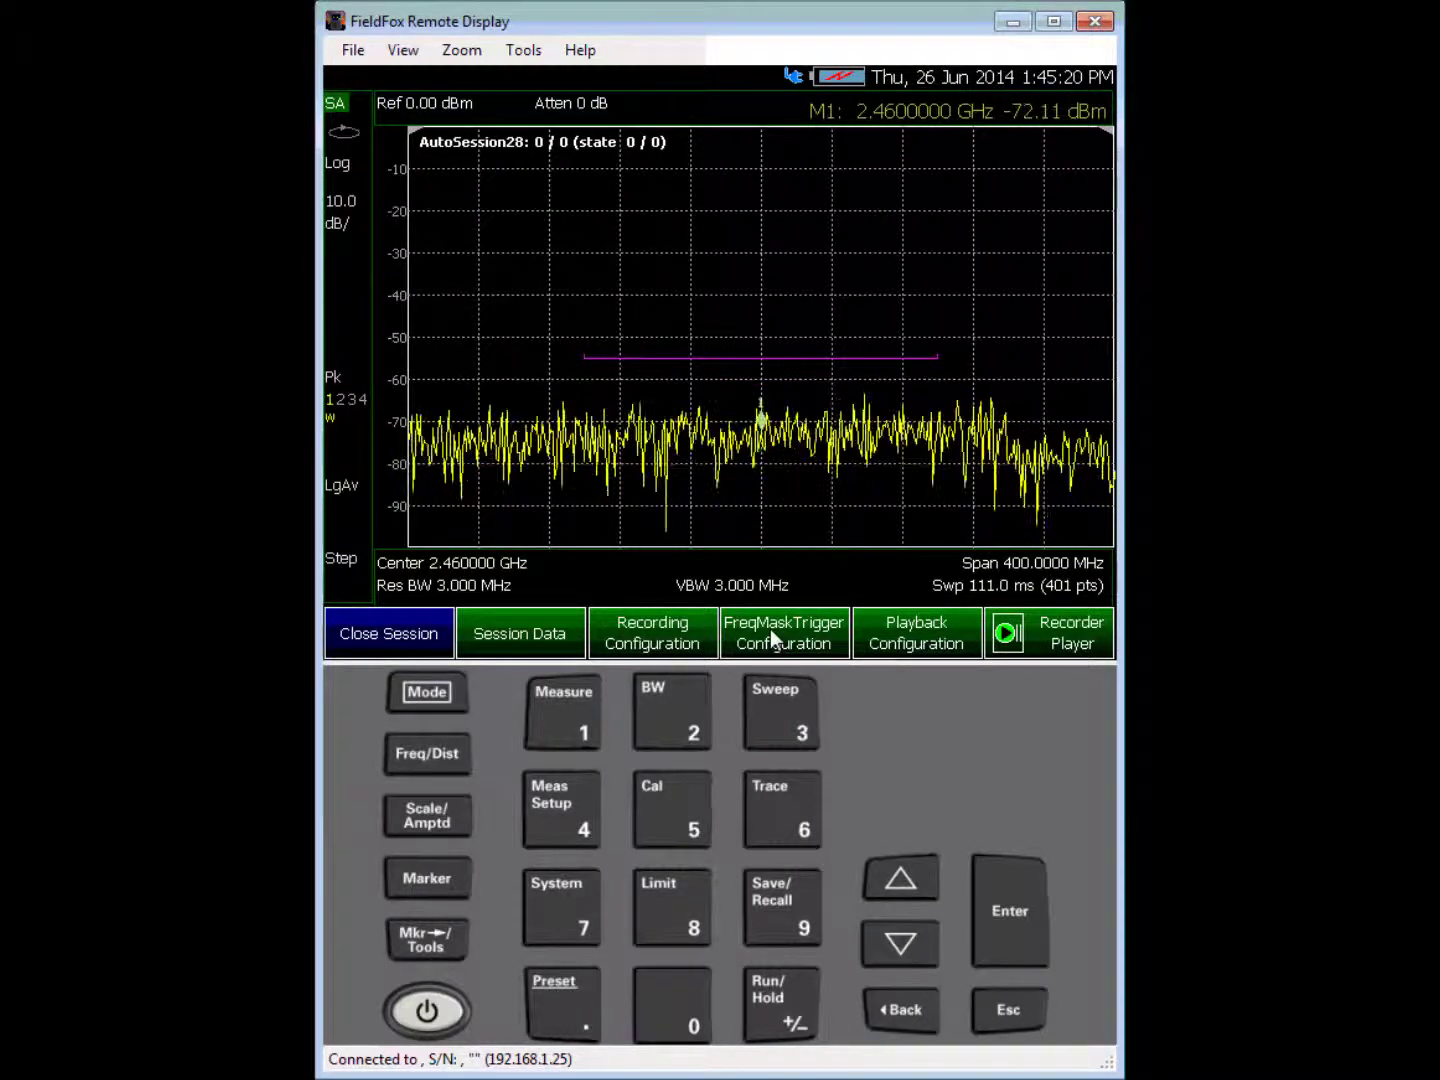
left_click(770, 633)
left_click(1055, 638)
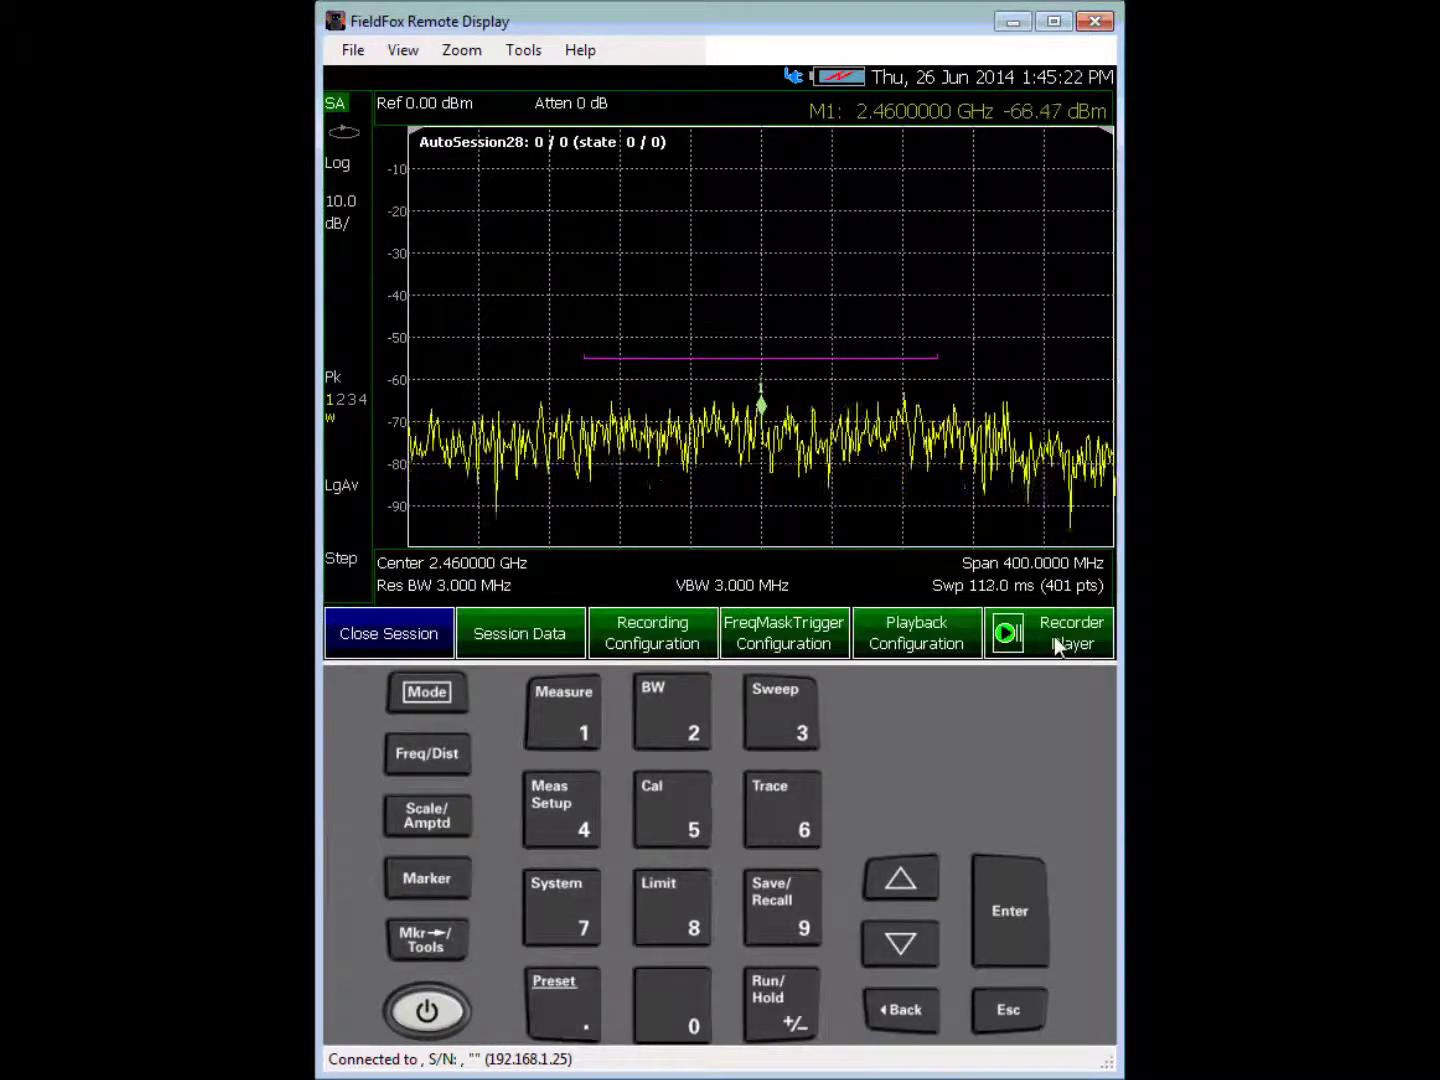
- Switch Segment Count on with a value of 1 in the recording configuration
left_click(647, 634)
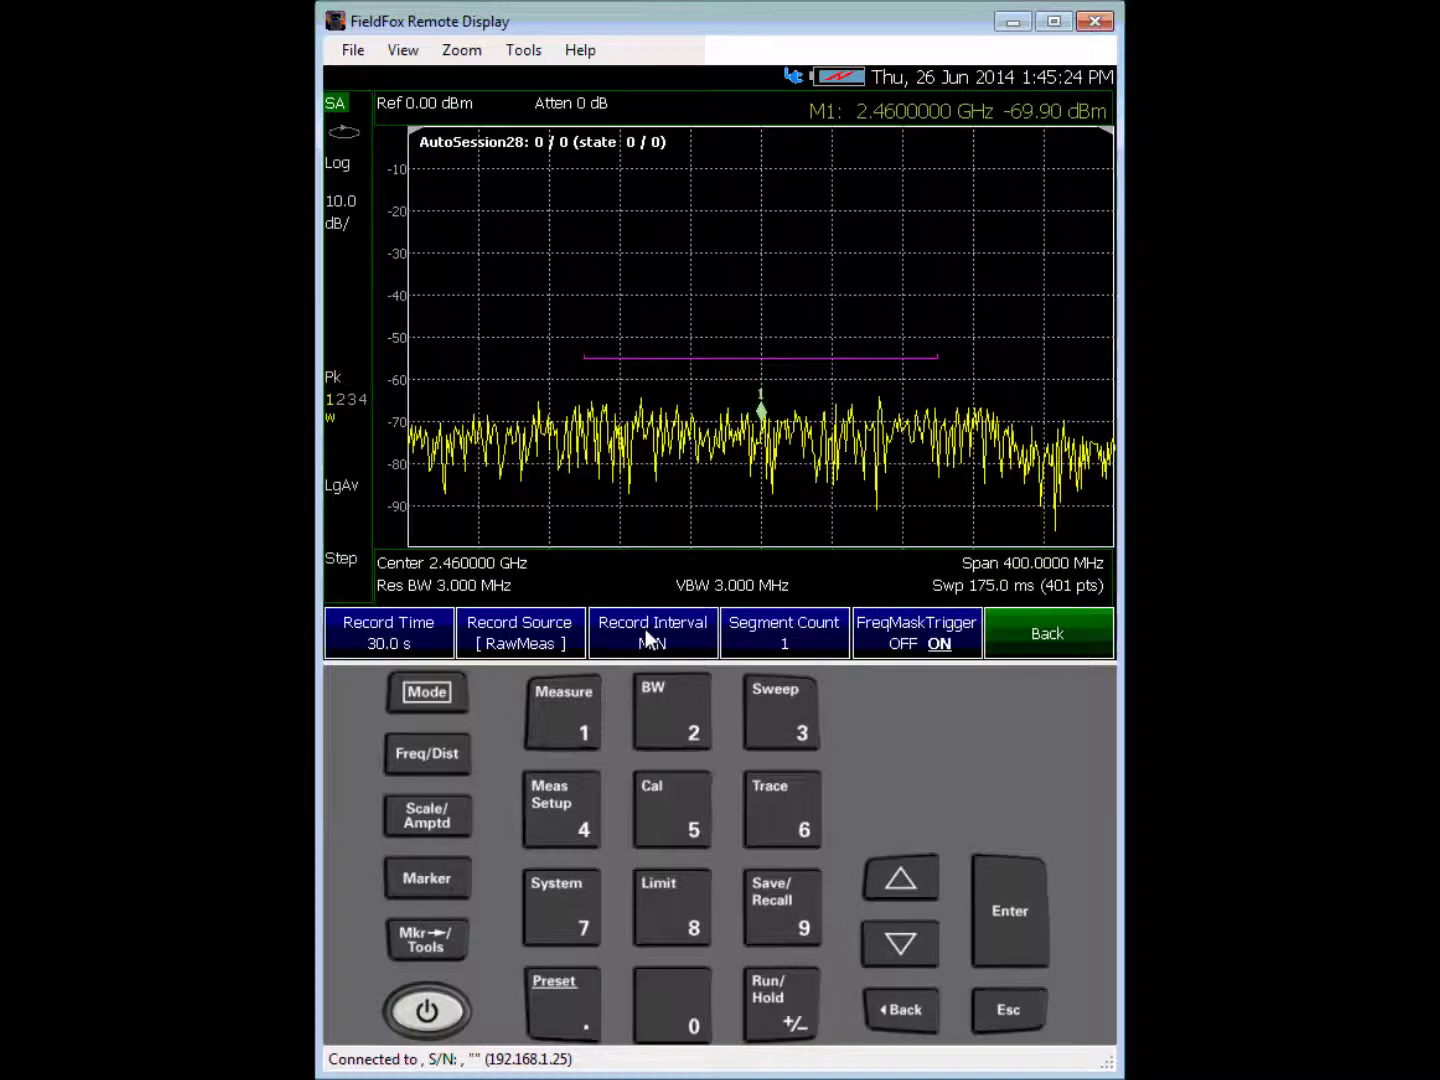
left_click(777, 633)
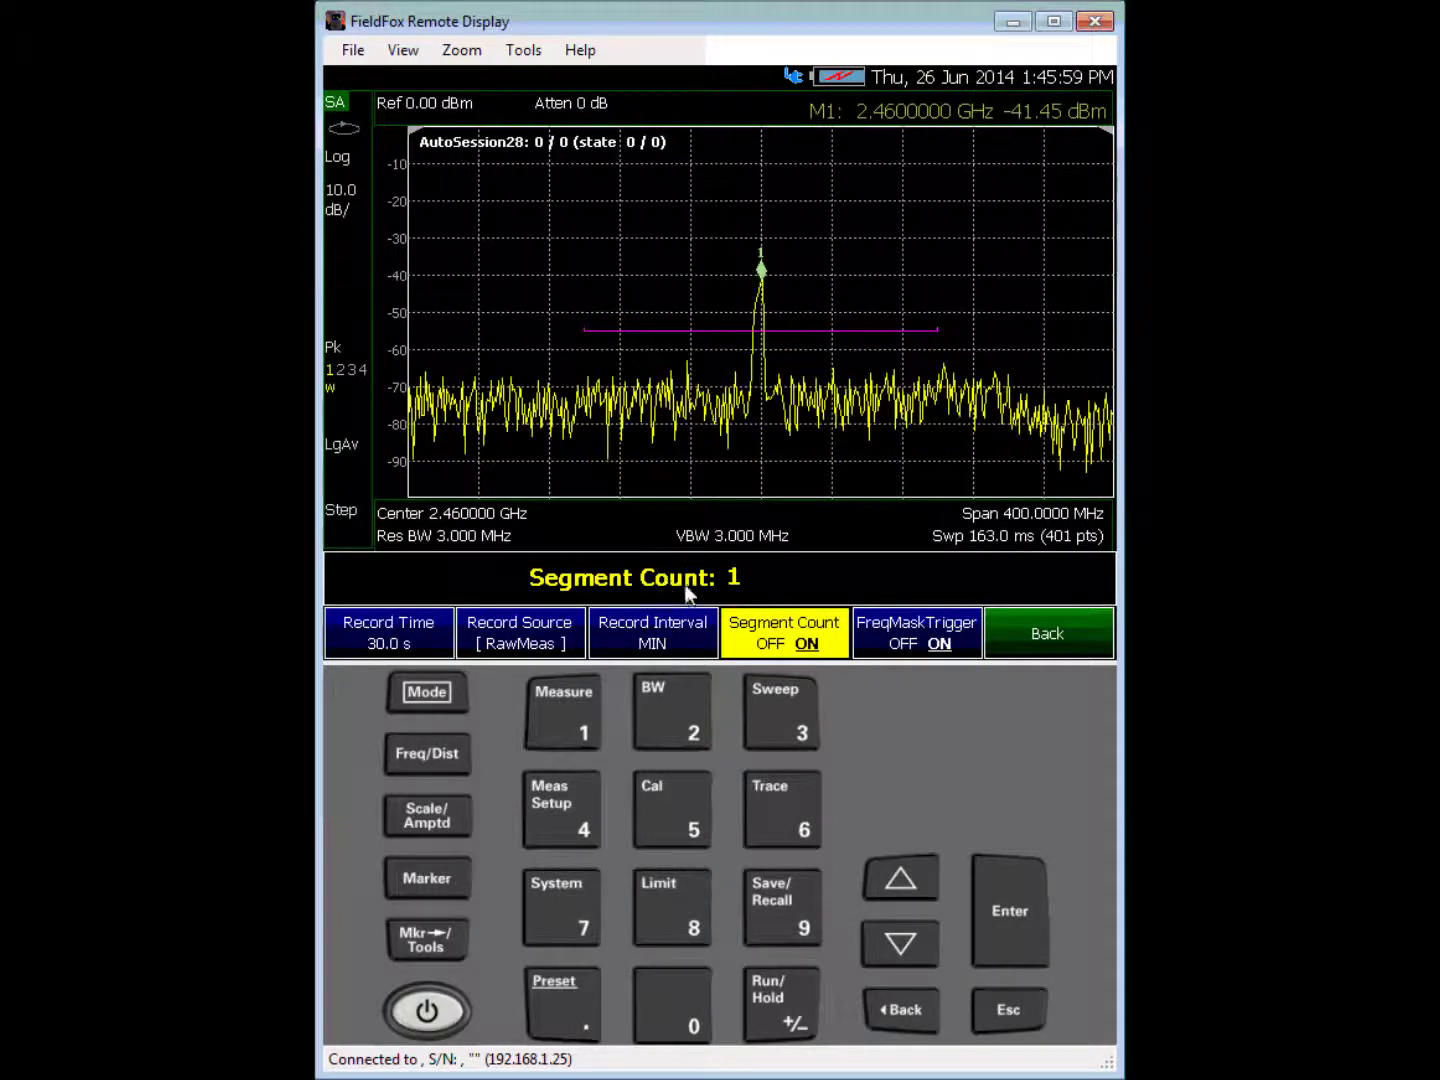
left_click(1057, 635)
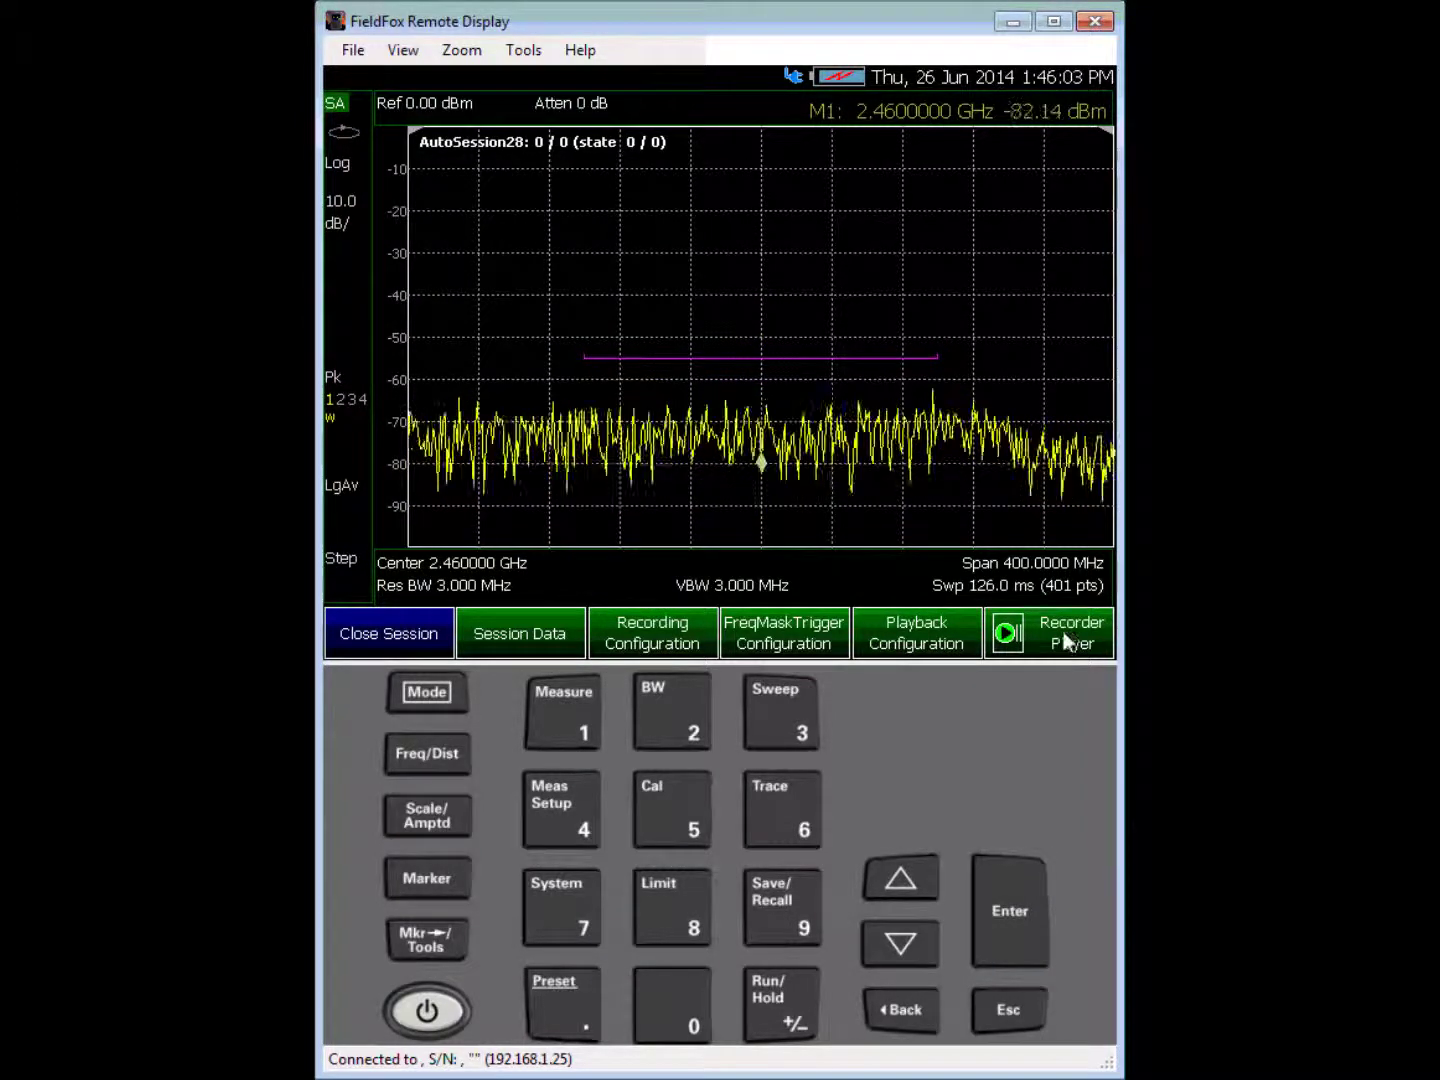
left_click(1067, 638)
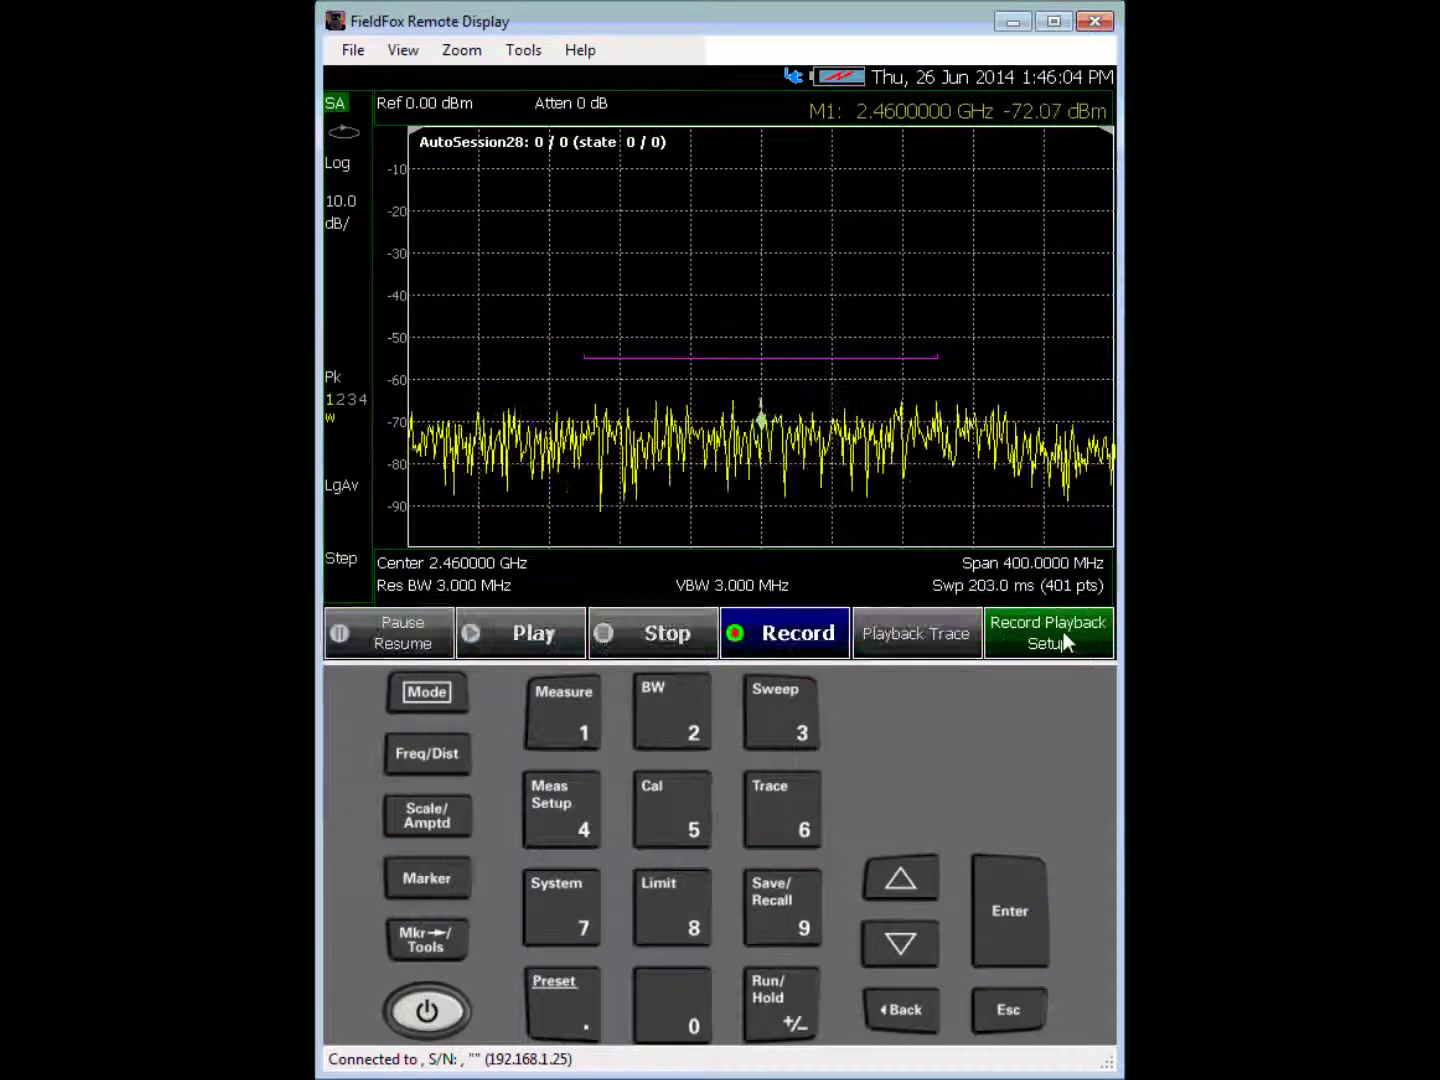
- Run a mask-triggered recording and stop it once AutoSession28 holds 4 captured bursts
left_click(770, 632)
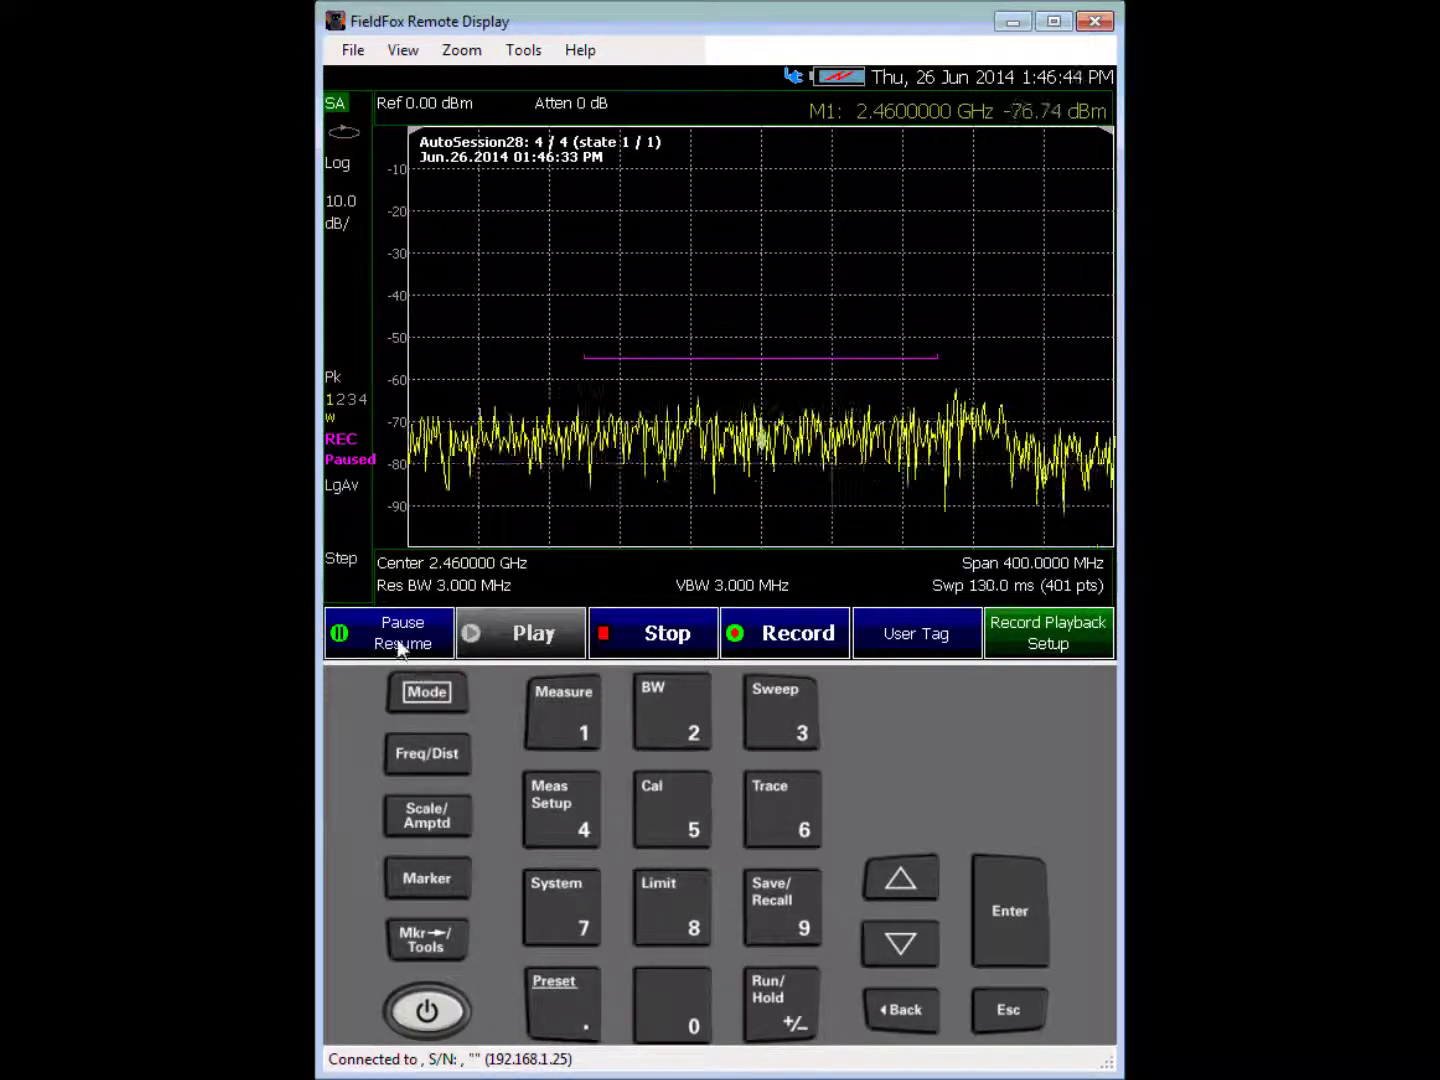
left_click(644, 638)
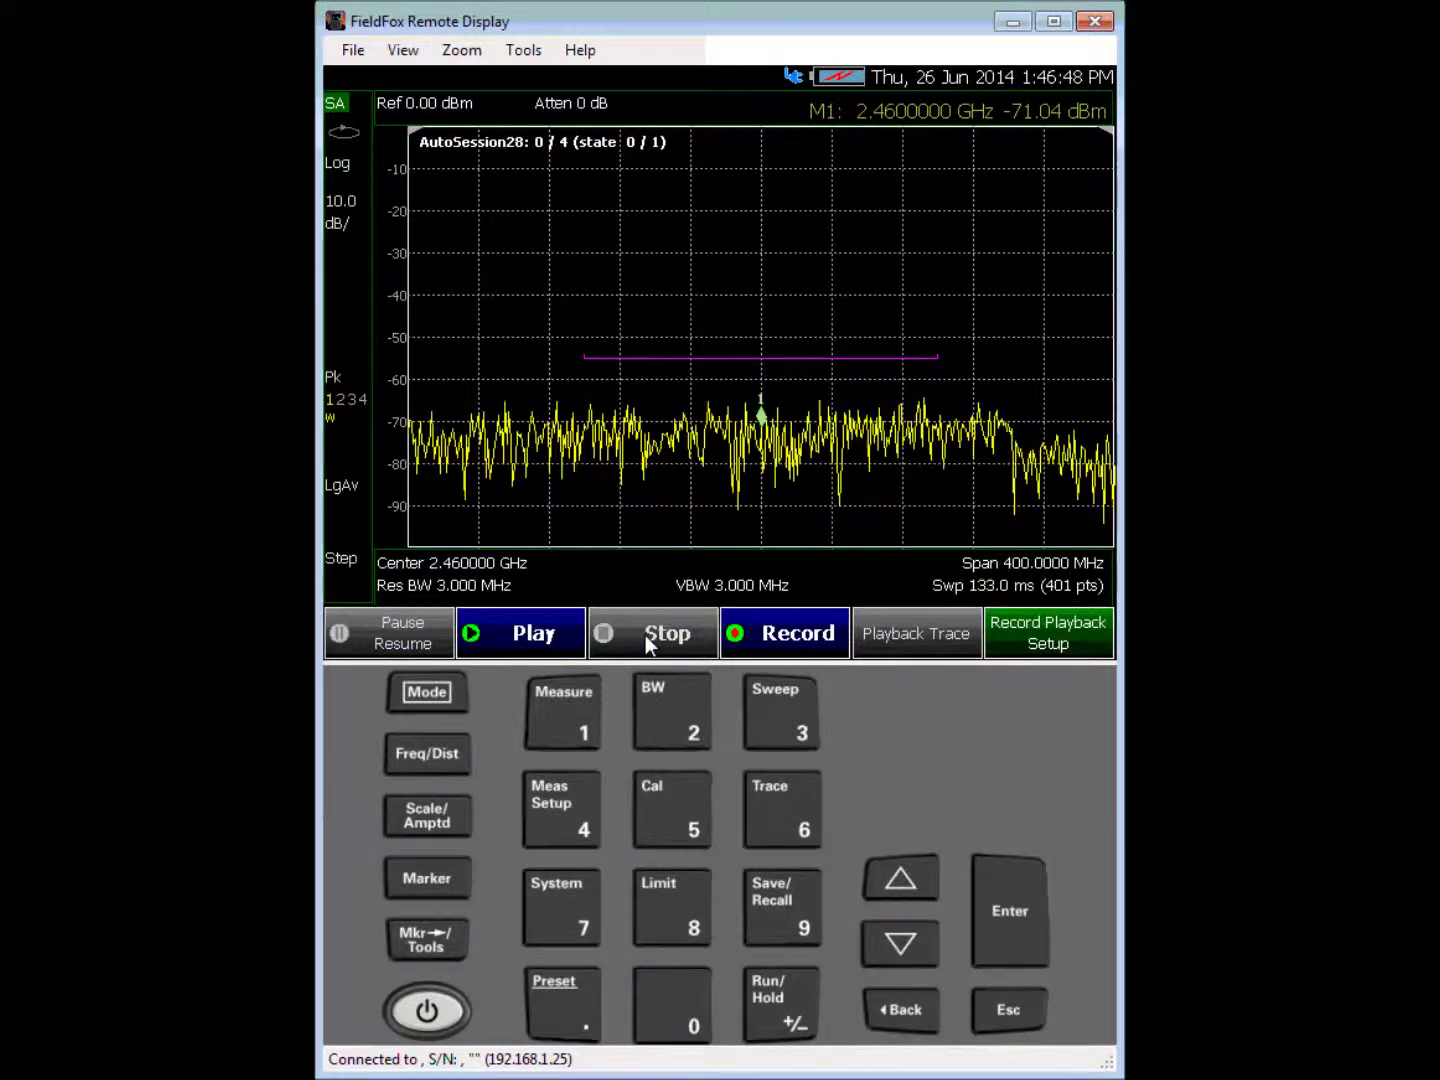
- Replay AutoSession28 to show a captured burst rising above the -55 dBm mask
left_click(526, 640)
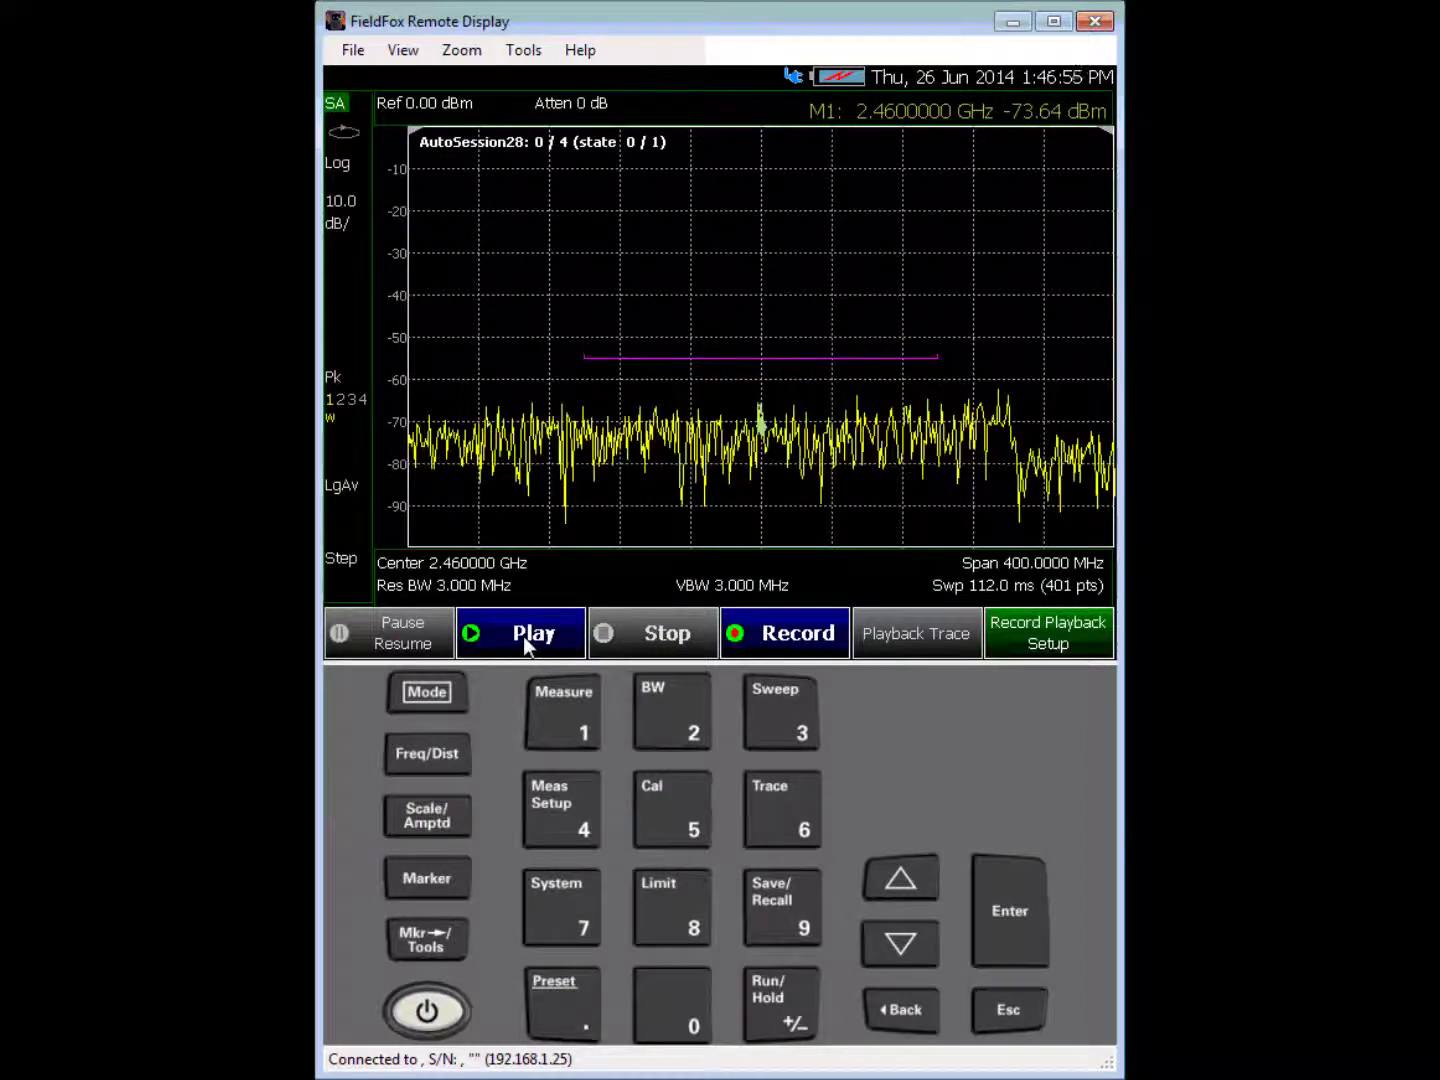
left_click(523, 636)
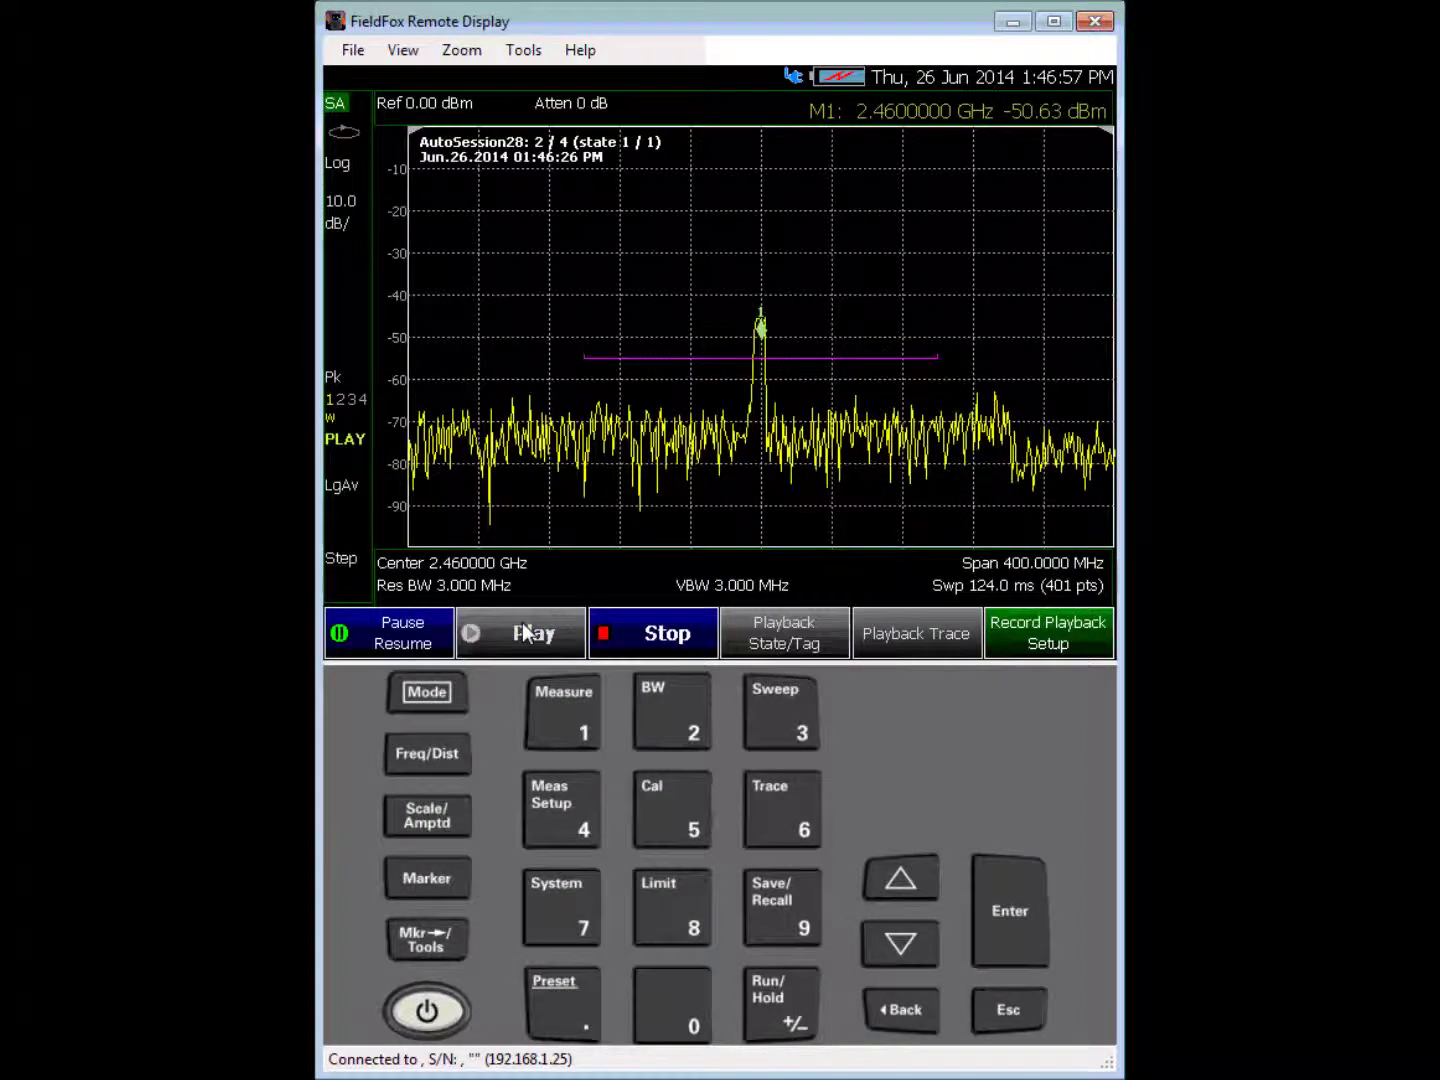